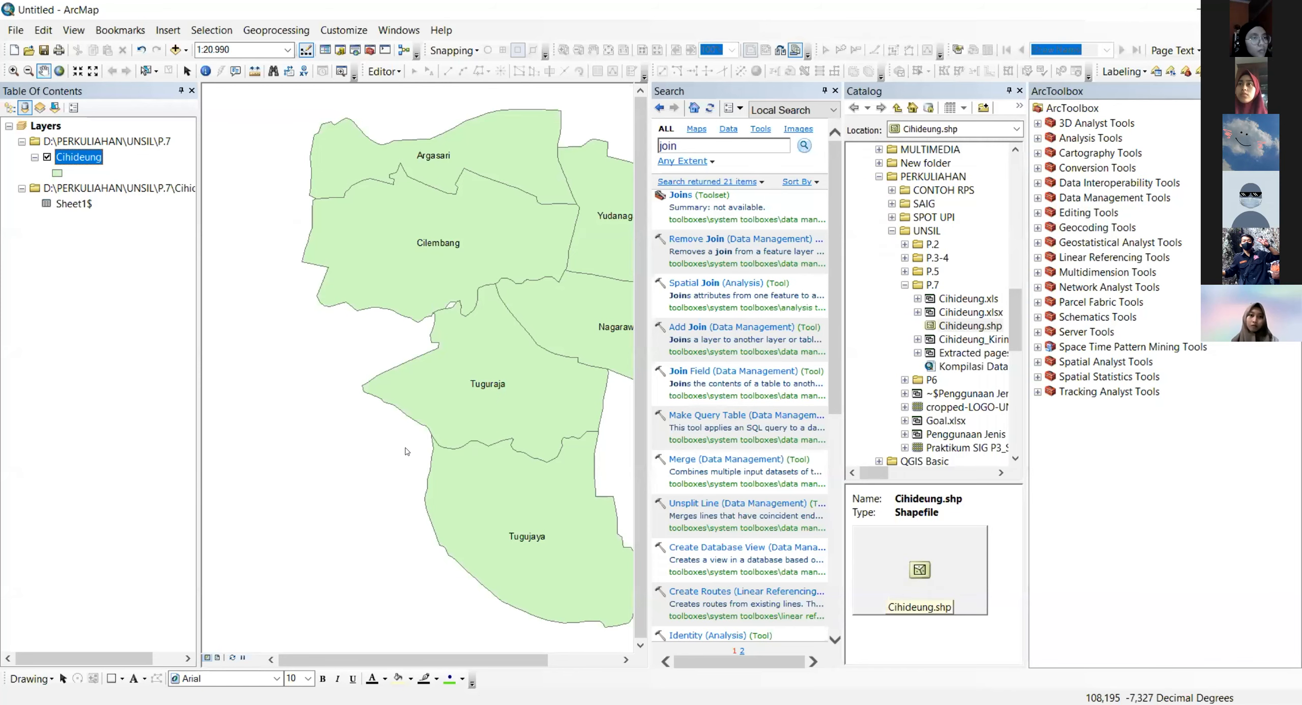
Step: Examine the Cihideung layer's joined attribute columns and the options for removing its joins, and close the table
{"action": "left_click_drag", "start_coordinate": [291, 573], "coordinate": [890, 577]}
{"action": "left_click", "coordinate": [252, 157]}
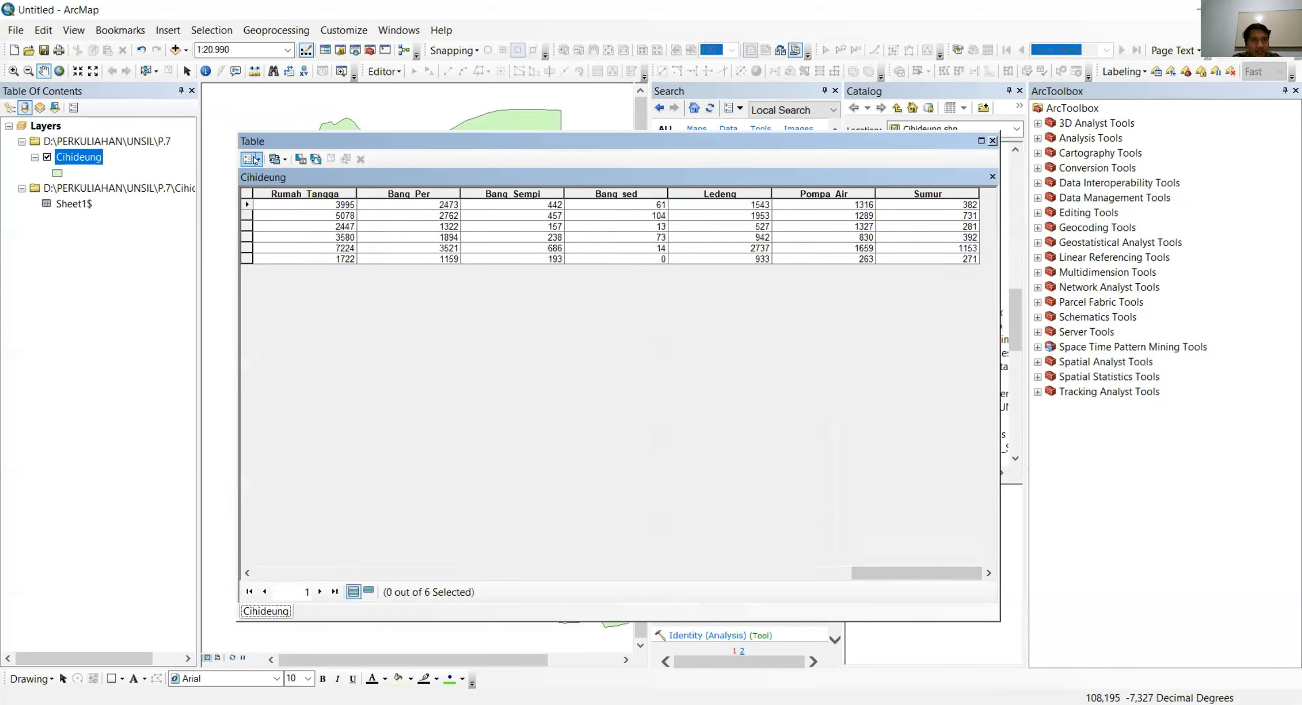
{"action": "mouse_move", "coordinate": [356, 381]}
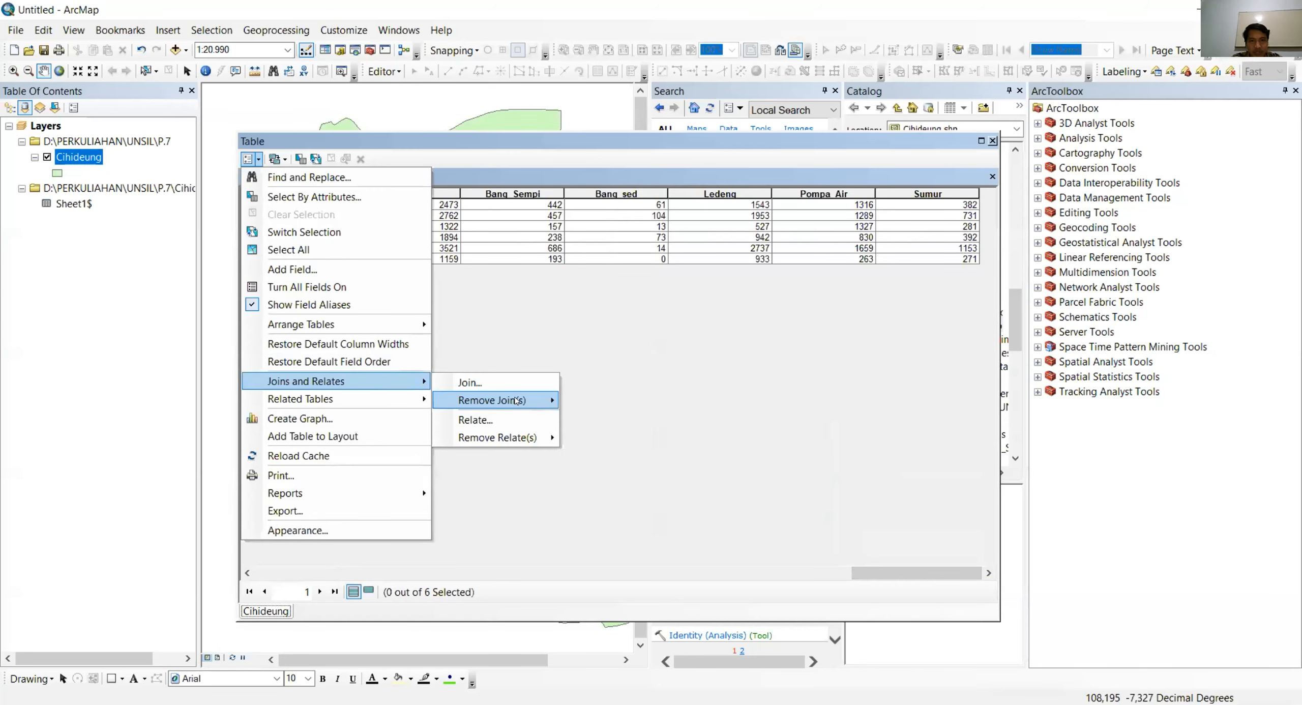
{"action": "mouse_move", "coordinate": [511, 400]}
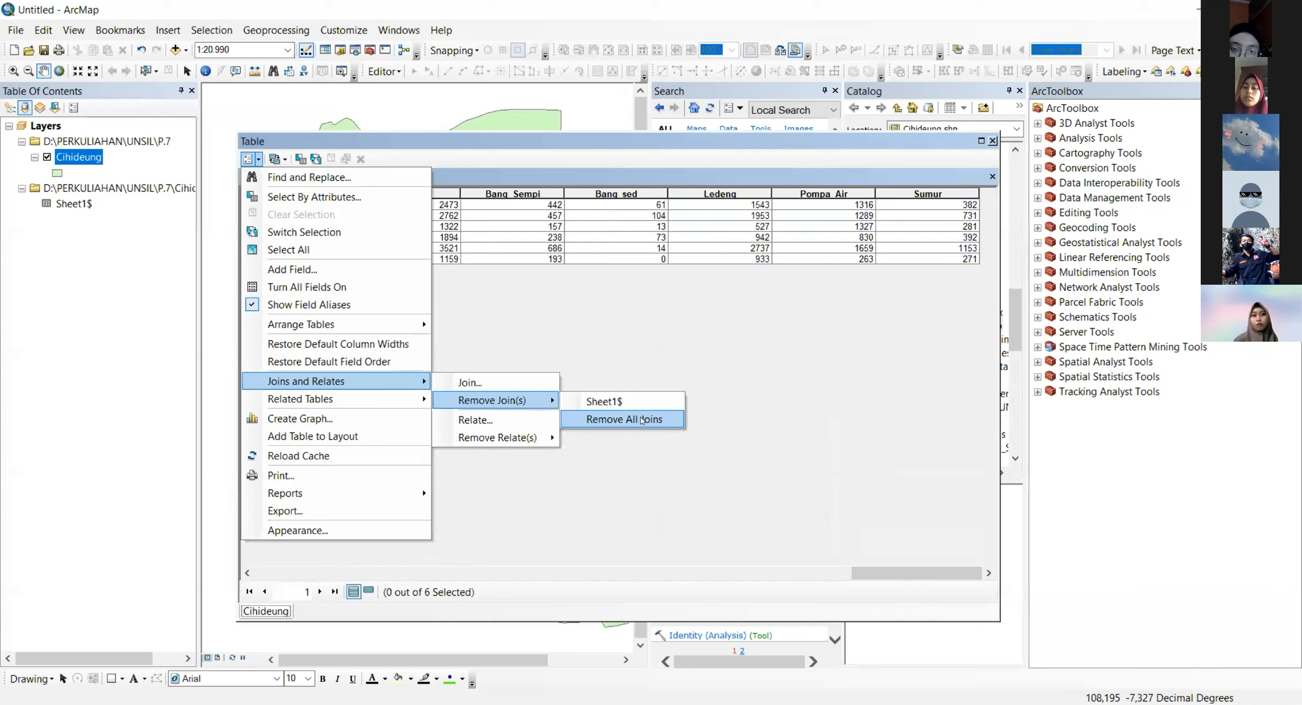
{"action": "left_click", "coordinate": [986, 146]}
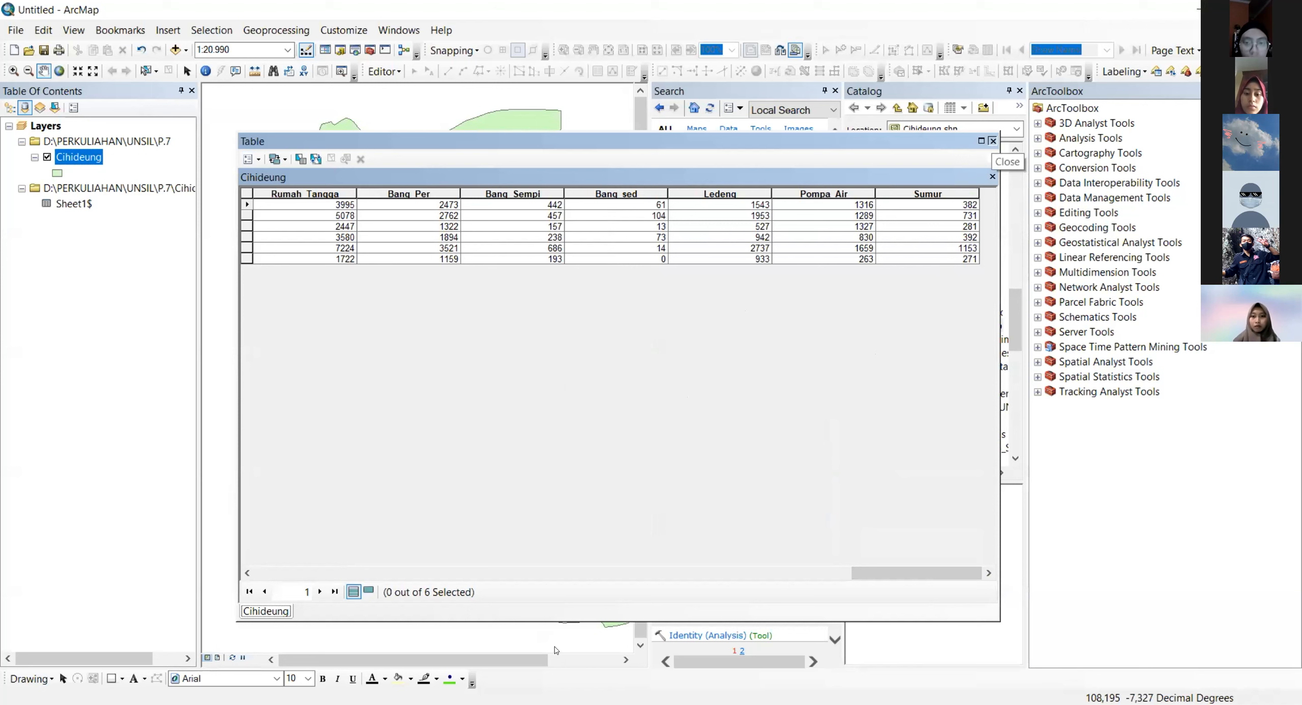
{"action": "left_click", "coordinate": [992, 142]}
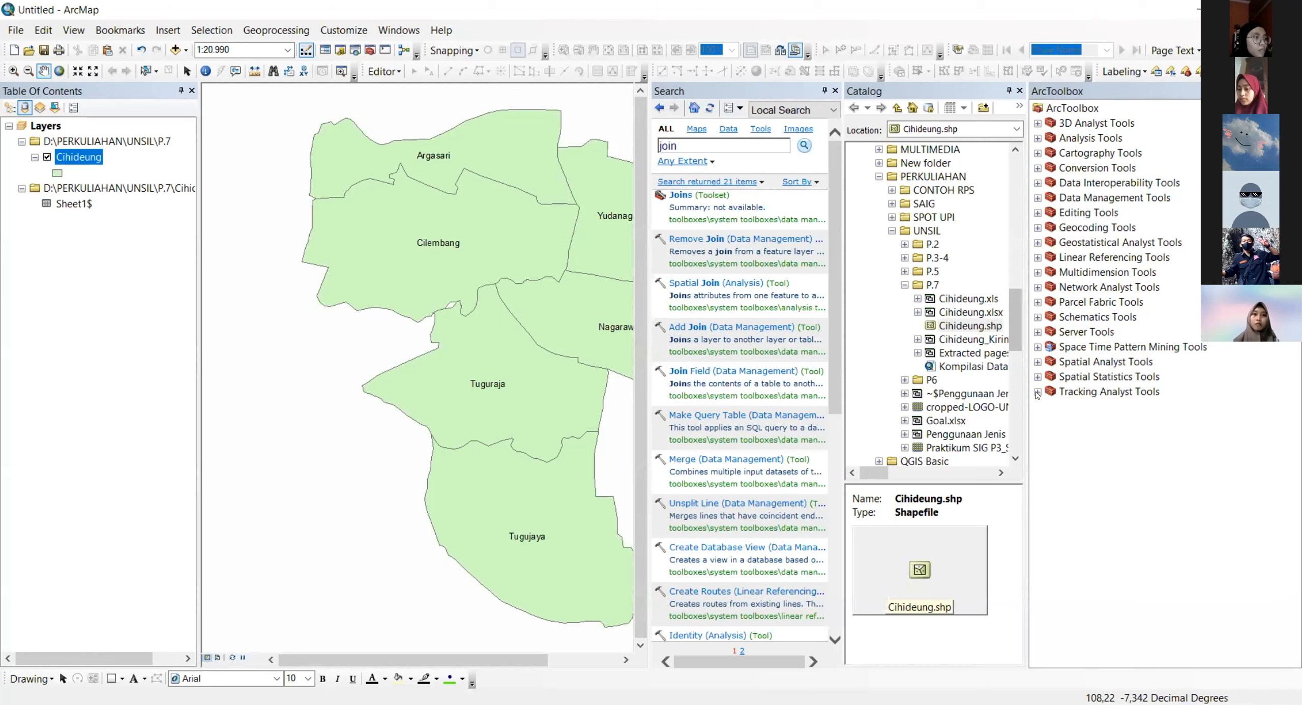
Step: Browse the D: drive folders to the polygon dataset in the Data Final geodatabase, and collapse the project folder
{"action": "left_click", "coordinate": [879, 176]}
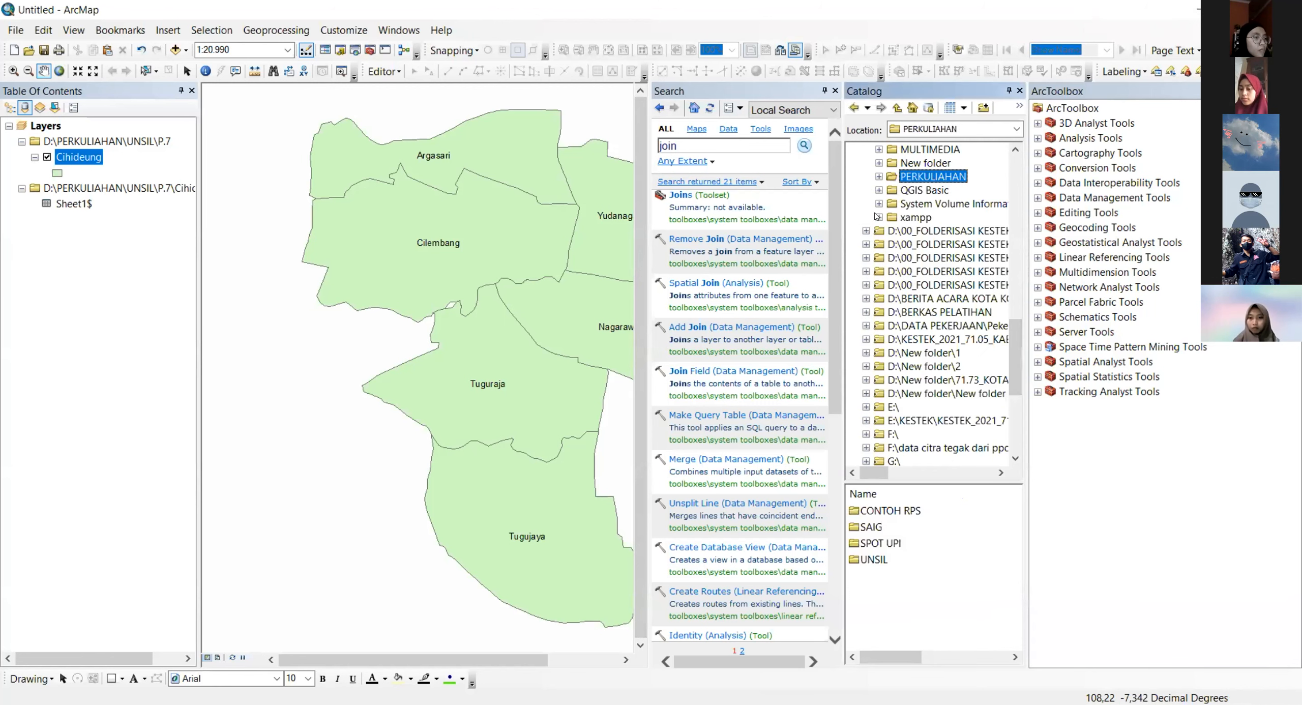
{"action": "scroll", "coordinate": [877, 215], "scroll_direction": "up", "scroll_amount": 4}
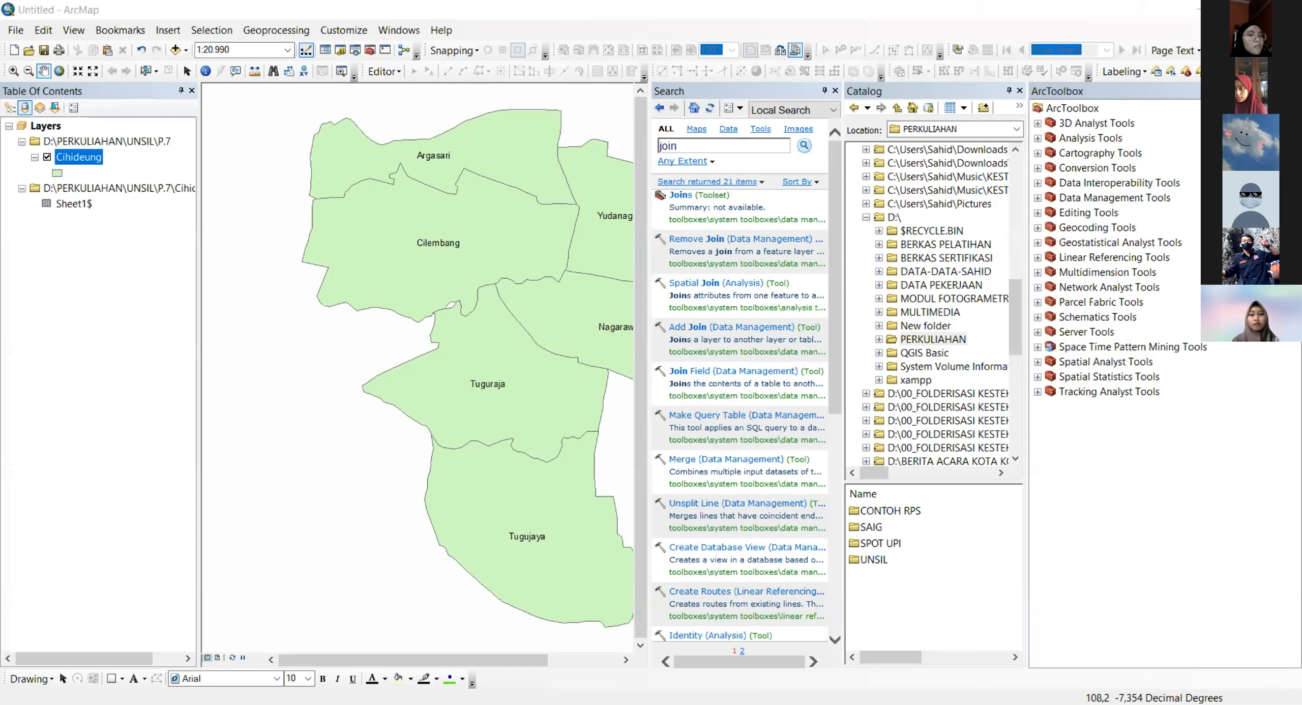
{"action": "left_click", "coordinate": [968, 127]}
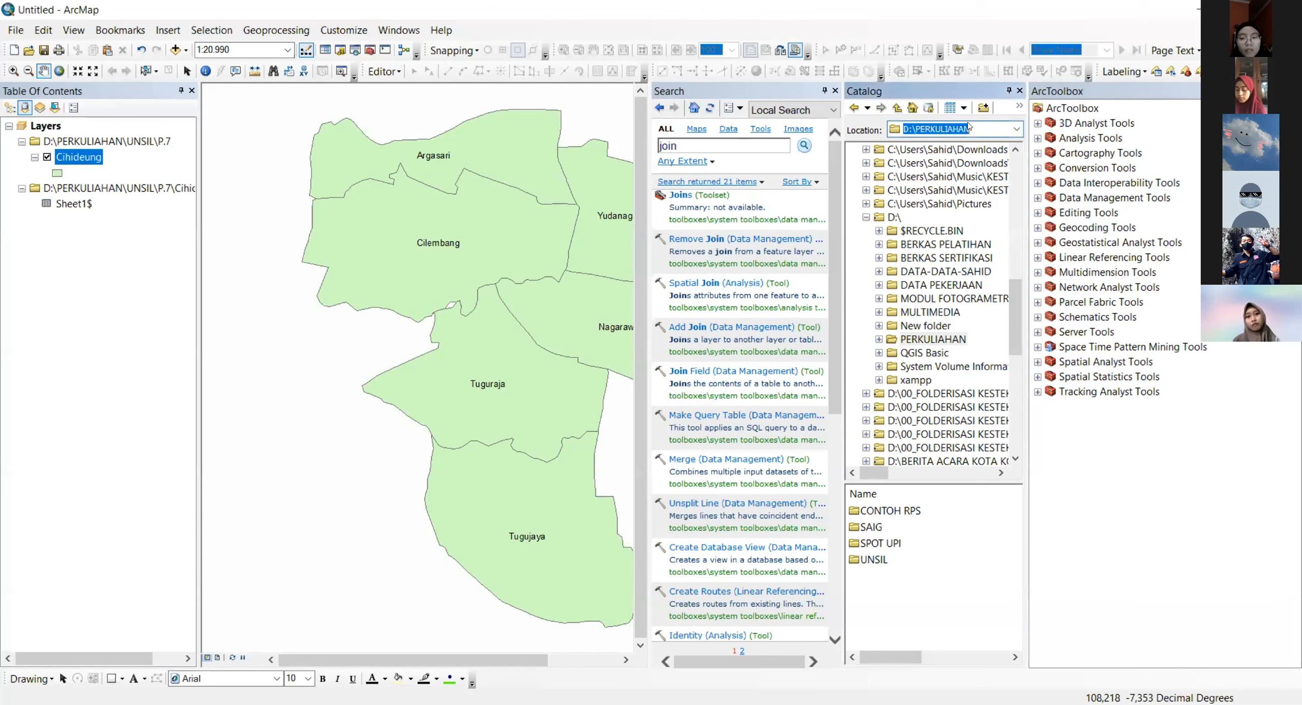
{"action": "key", "text": "Return"}
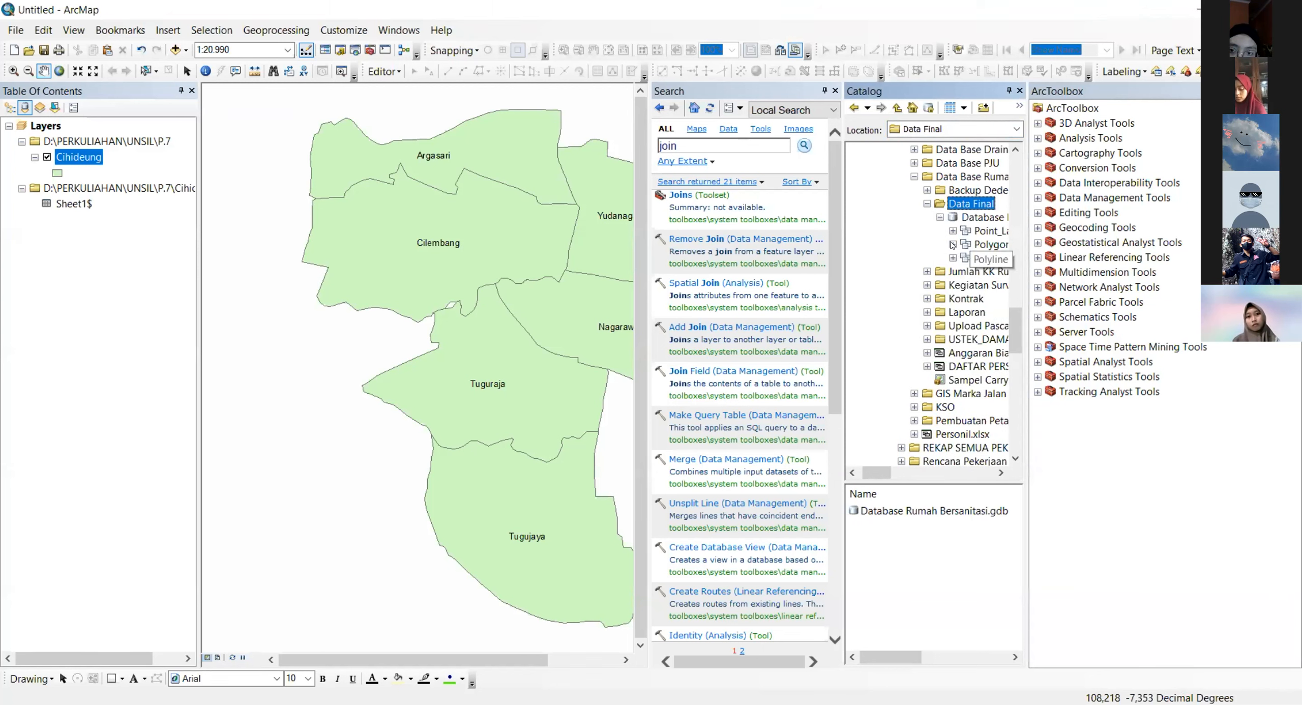
{"action": "left_click", "coordinate": [950, 243]}
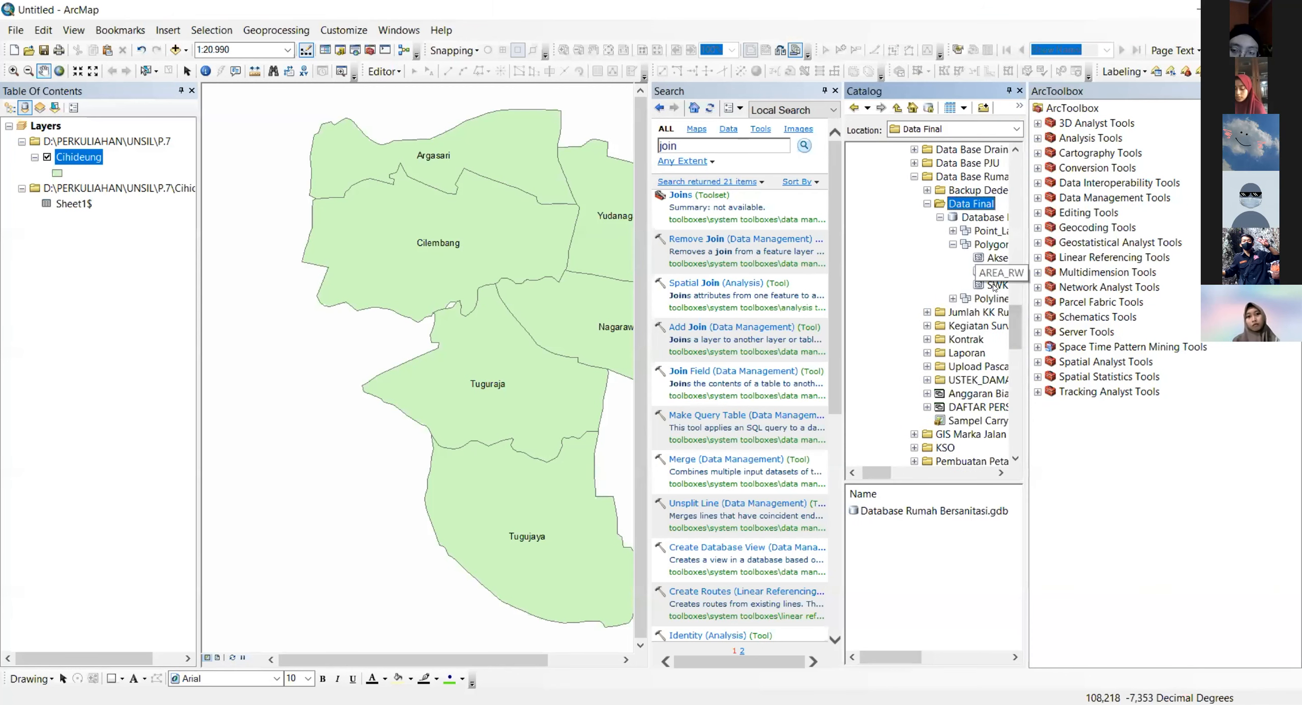
{"action": "left_click", "coordinate": [927, 203]}
{"action": "left_click", "coordinate": [914, 176]}
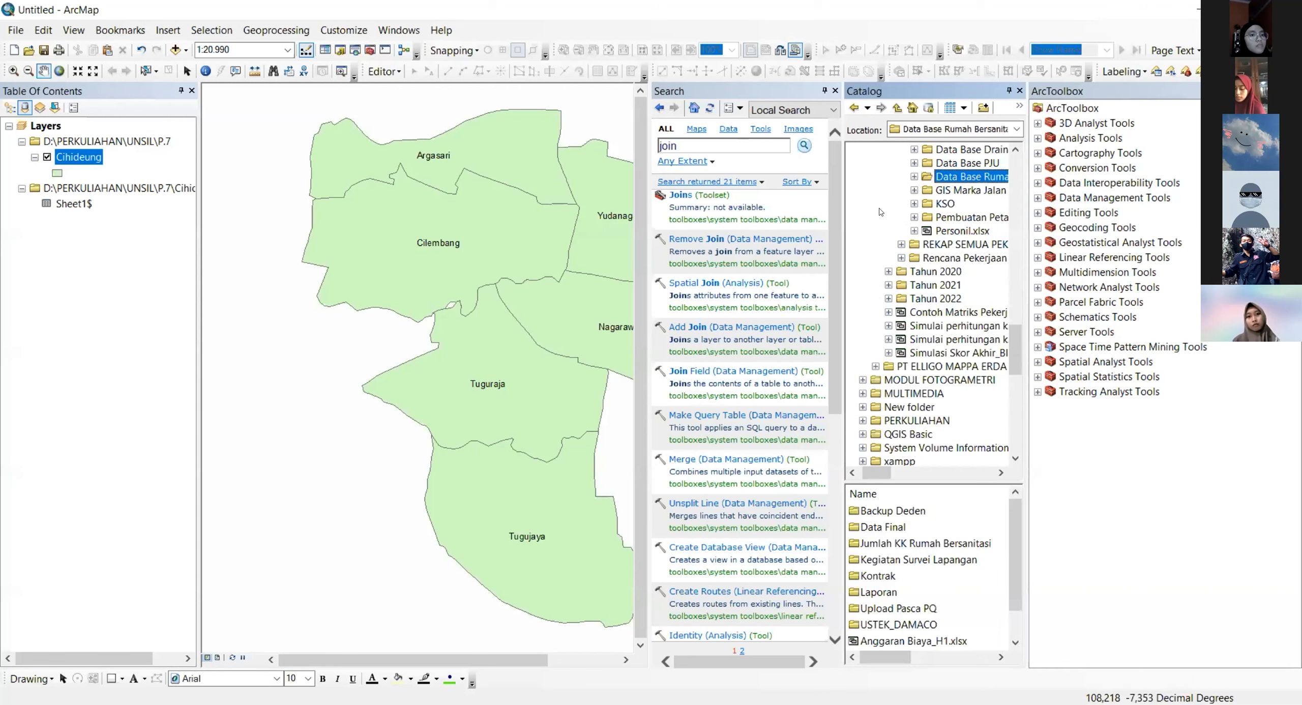
{"action": "scroll", "coordinate": [893, 216], "scroll_direction": "down", "scroll_amount": 5}
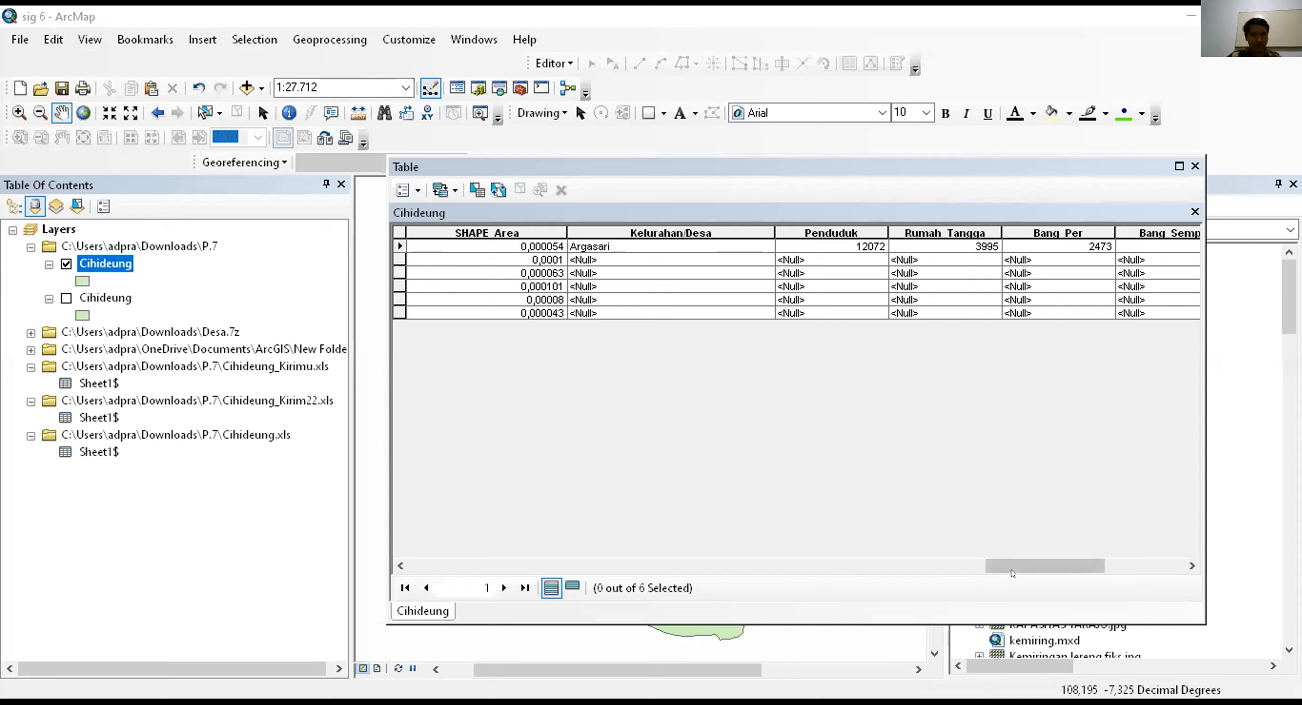
Step: Move the Kelurahan/Desa column directly beside NAMOBJ in the Cihideung attribute table
{"action": "mouse_move", "coordinate": [1012, 562]}
{"action": "left_mouse_down"}
{"action": "mouse_move", "coordinate": [979, 563]}
{"action": "mouse_move", "coordinate": [1024, 574]}
{"action": "mouse_move", "coordinate": [829, 577]}
{"action": "mouse_move", "coordinate": [980, 591]}
{"action": "mouse_move", "coordinate": [991, 559]}
{"action": "left_mouse_up"}
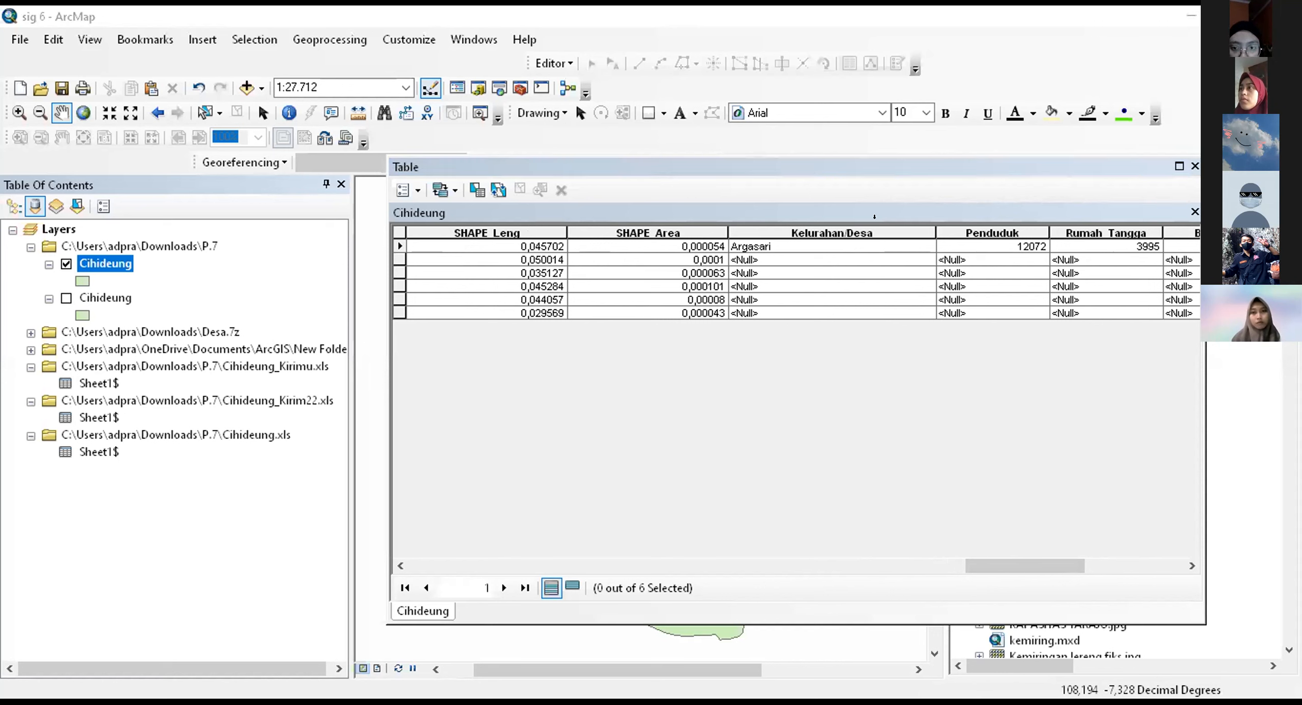
{"action": "left_click", "coordinate": [863, 227]}
{"action": "mouse_move", "coordinate": [702, 238]}
{"action": "left_mouse_down"}
{"action": "mouse_move", "coordinate": [374, 241]}
{"action": "mouse_move", "coordinate": [369, 271]}
{"action": "mouse_move", "coordinate": [1021, 256]}
{"action": "left_mouse_up"}
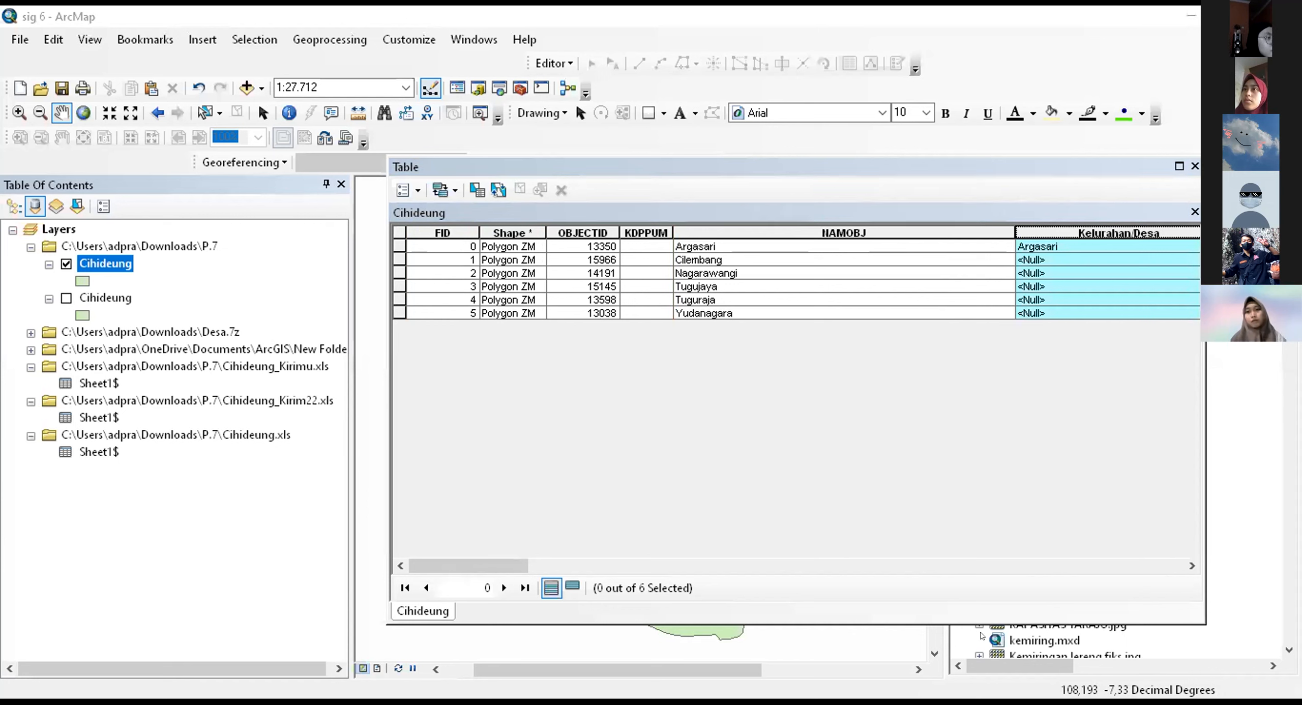
{"action": "left_click_drag", "start_coordinate": [506, 570], "coordinate": [523, 571]}
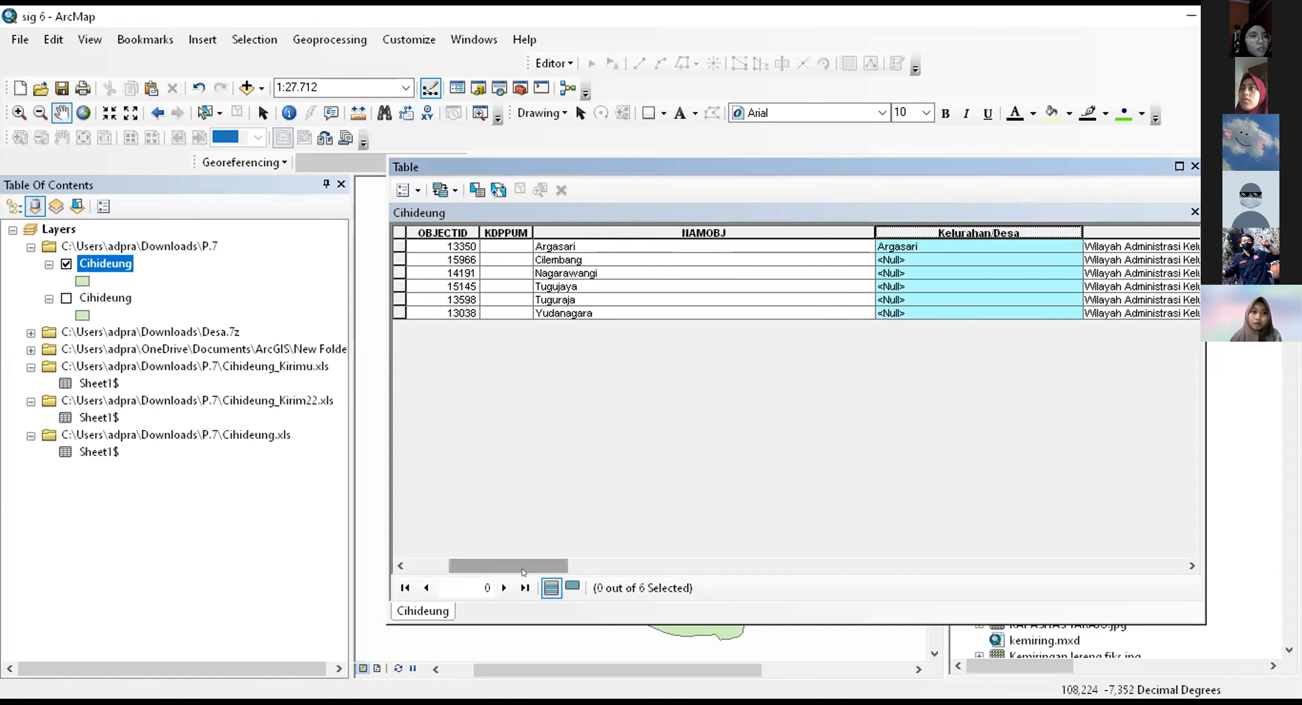
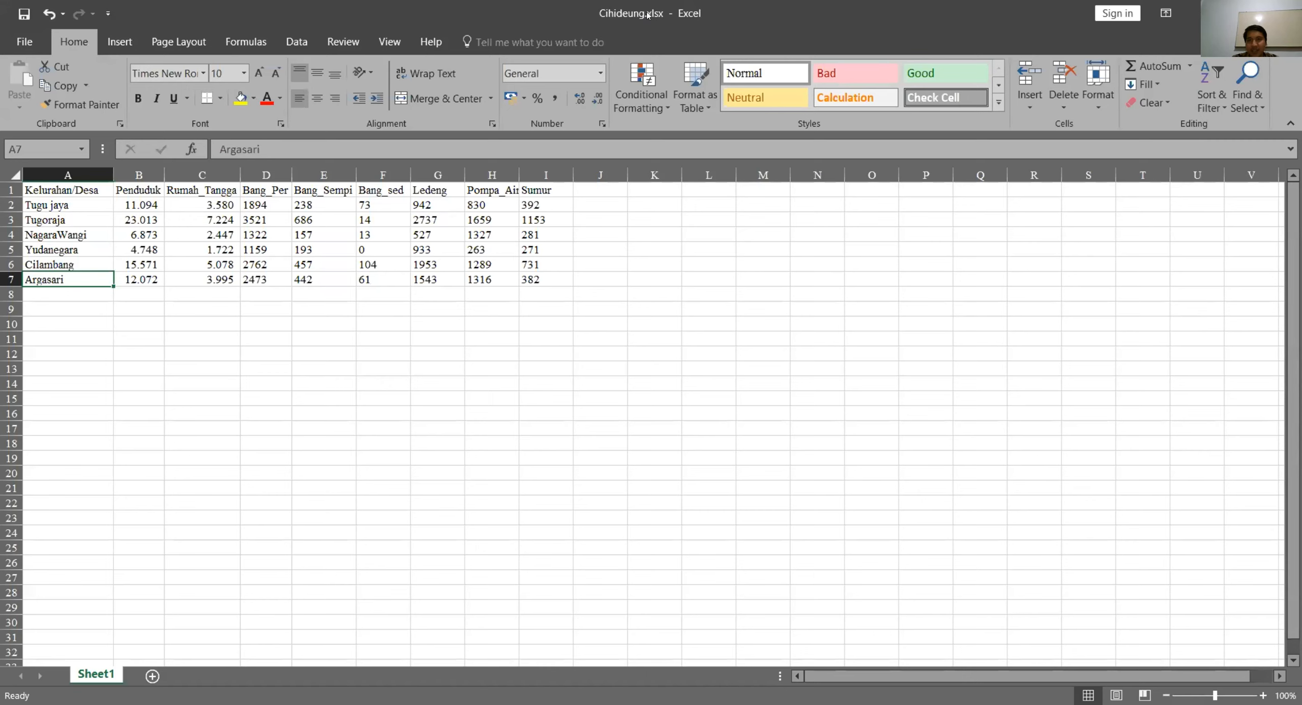
Step: Try to save Cihideung.xlsx as an Excel 97-2003 workbook in the P.7 folder, declining to replace the existing file
{"action": "left_click", "coordinate": [13, 45]}
{"action": "left_click", "coordinate": [46, 191]}
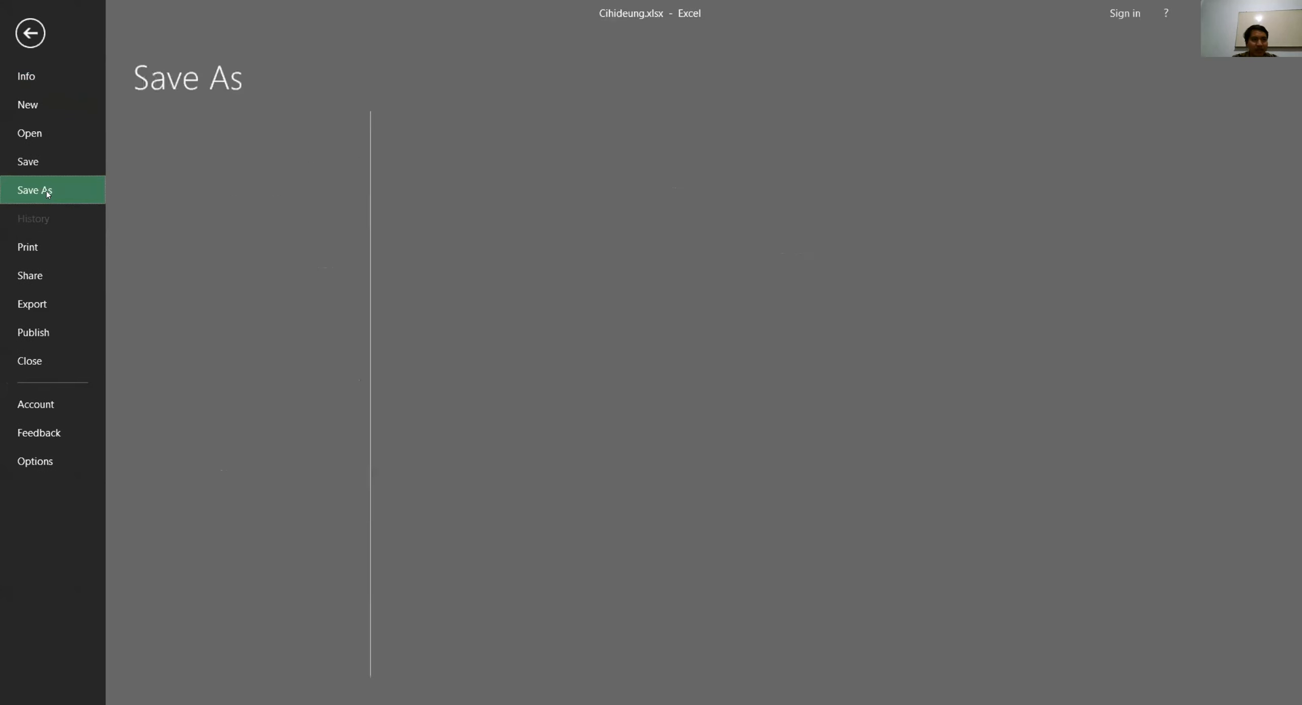
{"action": "left_click", "coordinate": [200, 326]}
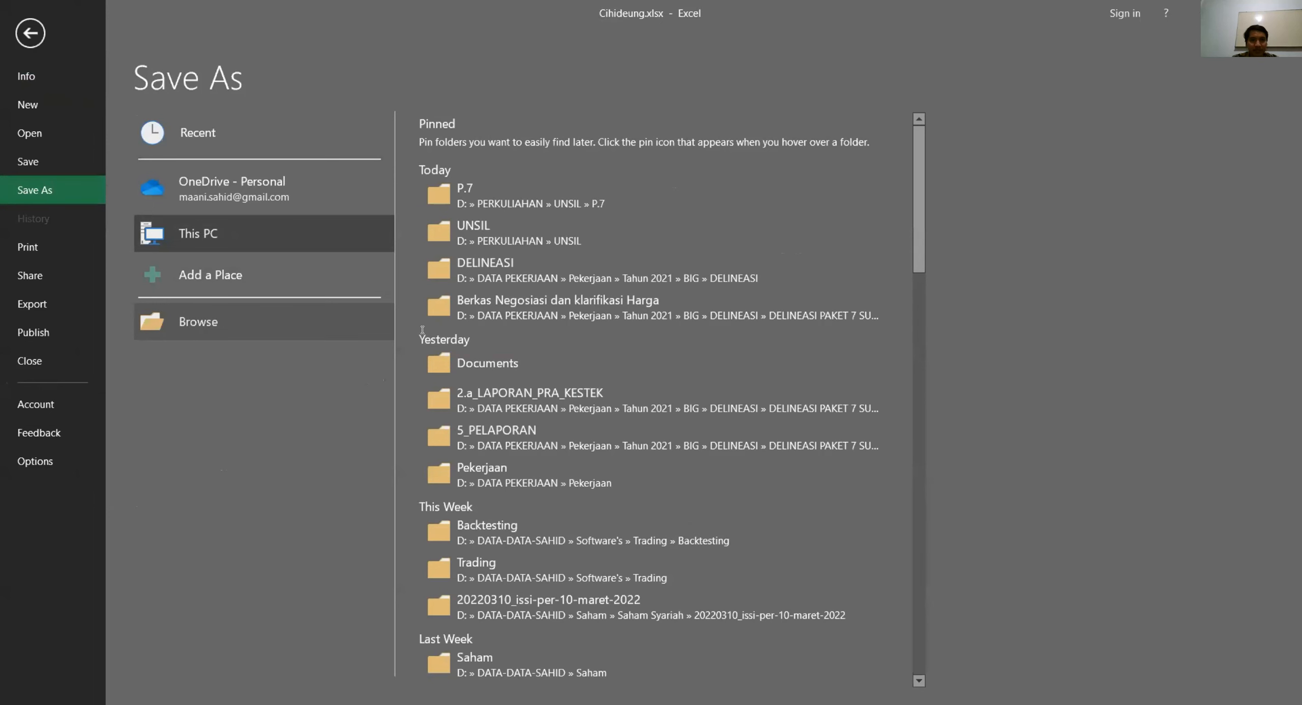
{"action": "left_click", "coordinate": [210, 307]}
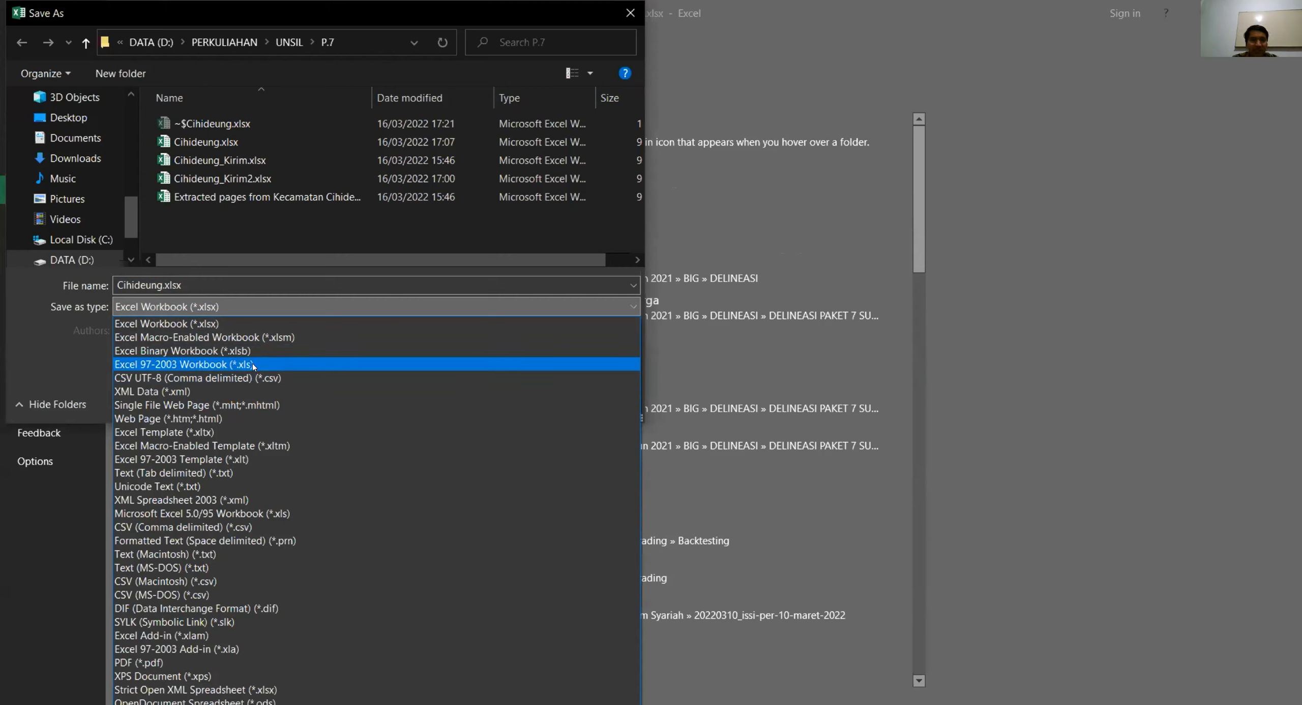
{"action": "key", "text": "Return"}
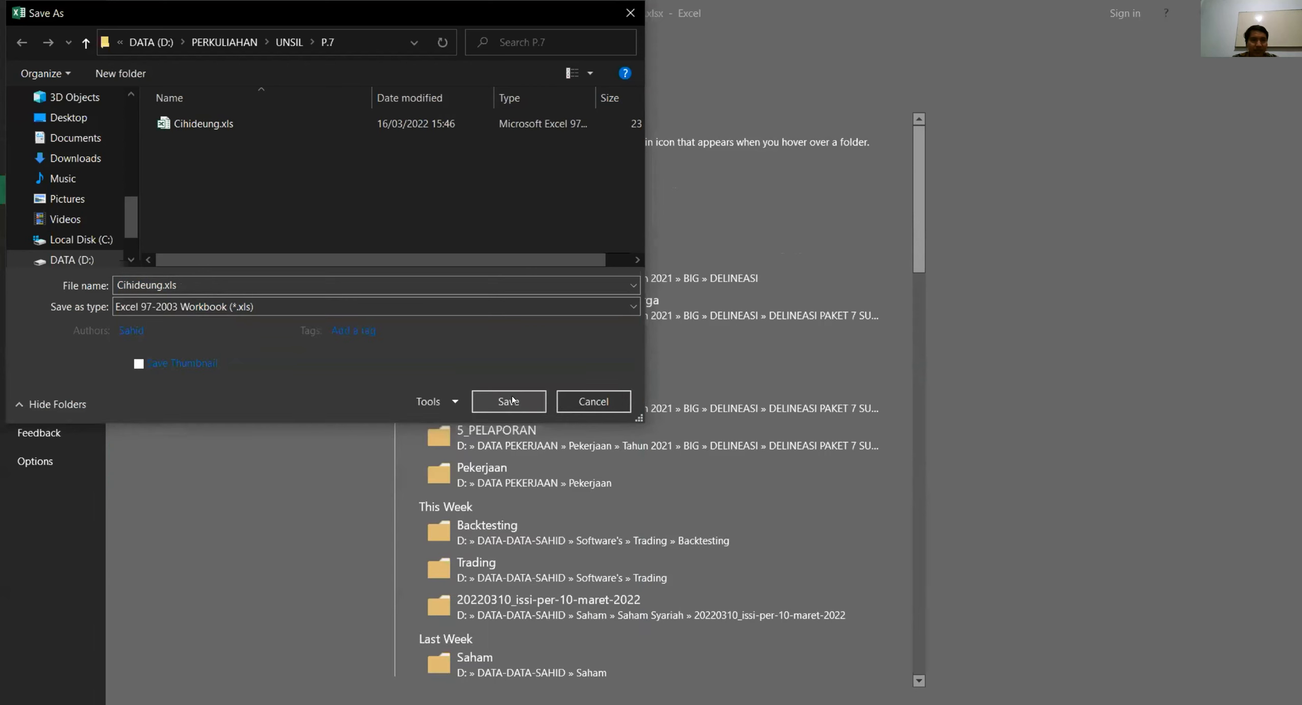
{"action": "left_click", "coordinate": [509, 400]}
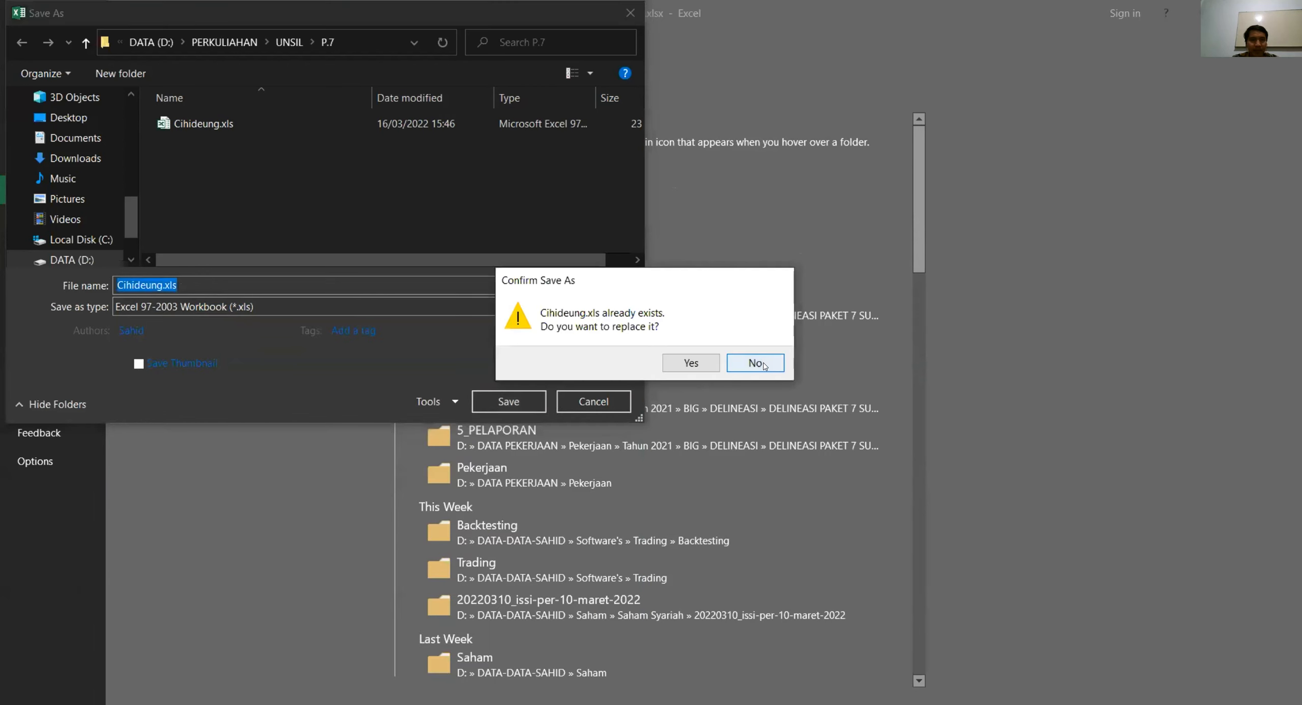
{"action": "left_click", "coordinate": [755, 363]}
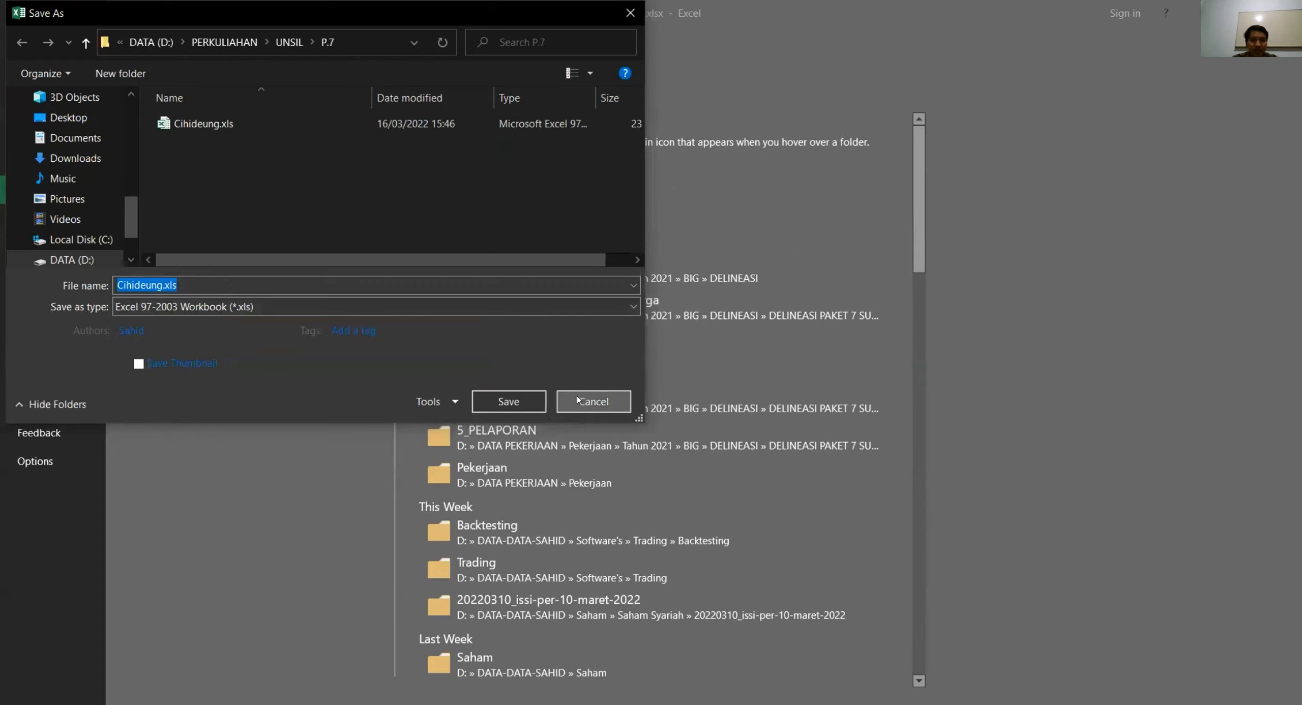
{"action": "key", "text": "Escape"}
{"action": "key", "text": "Escape"}
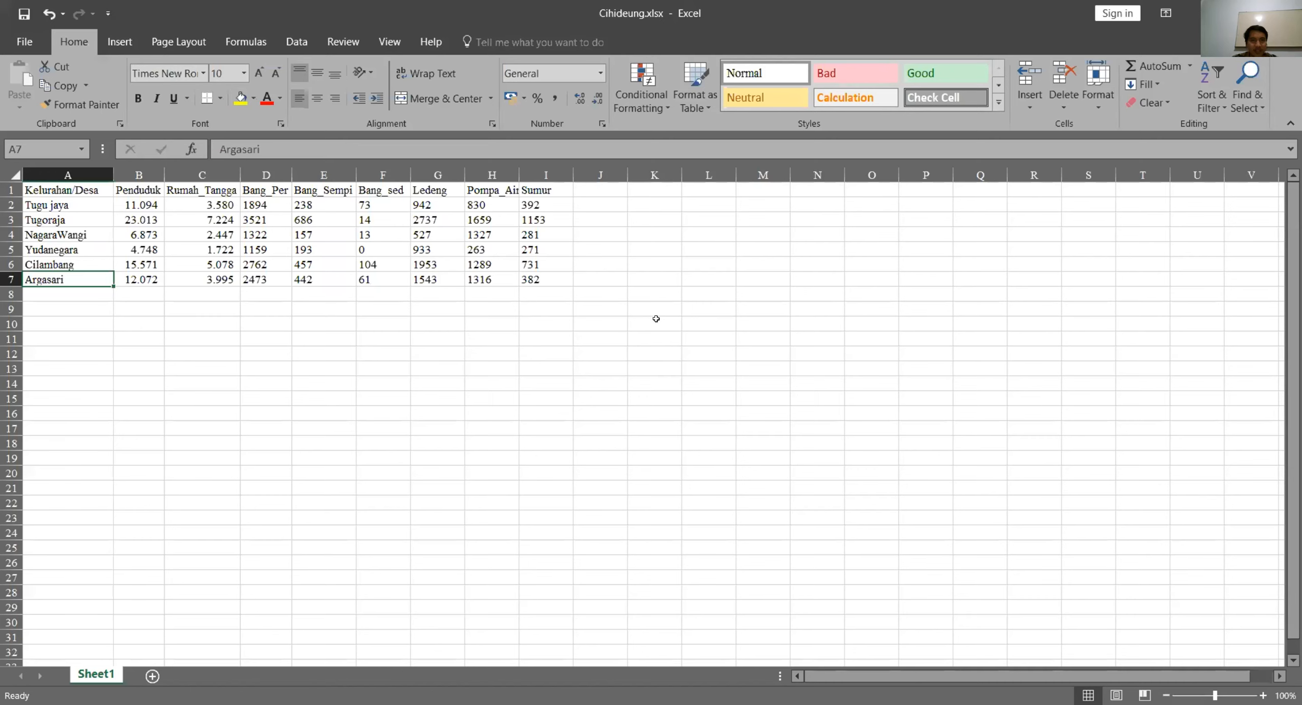
{"action": "left_click", "coordinate": [655, 324]}
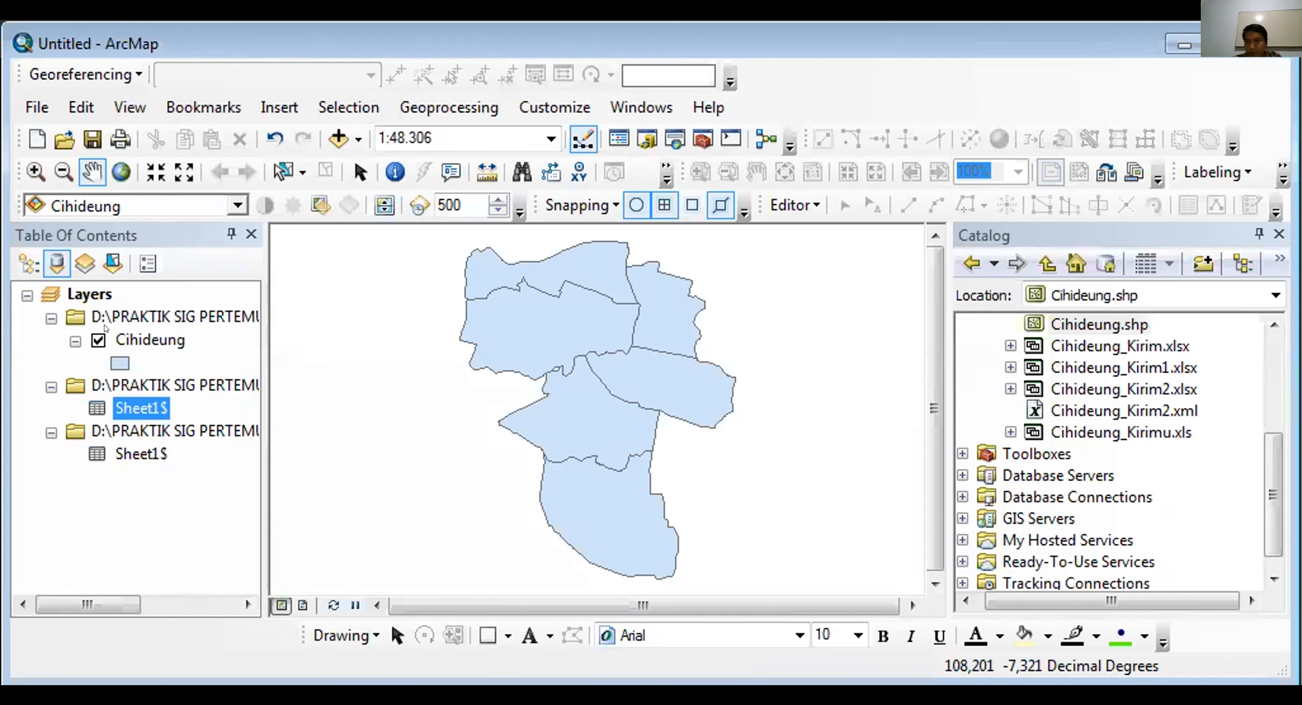
Step: Enlarge the ArcMap window and examine the last joined columns of the Cihideung attribute table, from Bang_Sempi to Sumur
{"action": "double_click", "coordinate": [935, 44]}
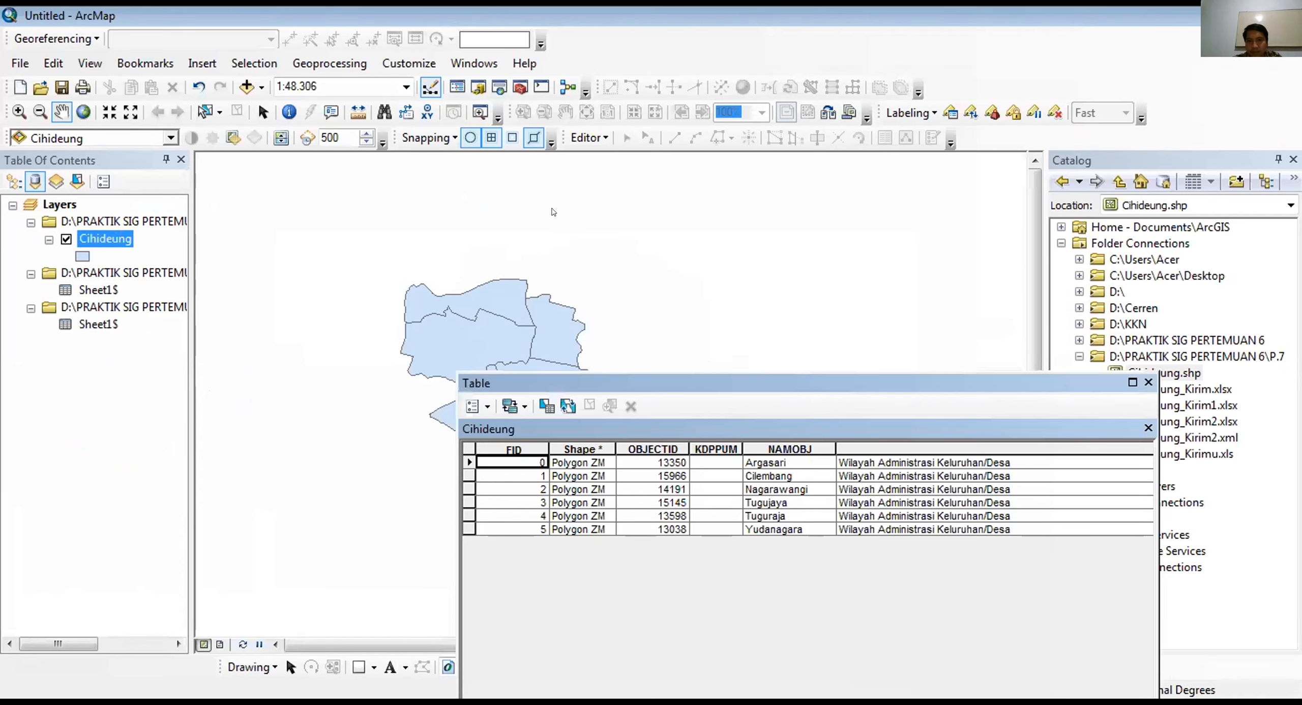
{"action": "left_click_drag", "start_coordinate": [812, 383], "coordinate": [488, 121]}
{"action": "scroll", "coordinate": [456, 272], "scroll_direction": "right", "scroll_amount": 10}
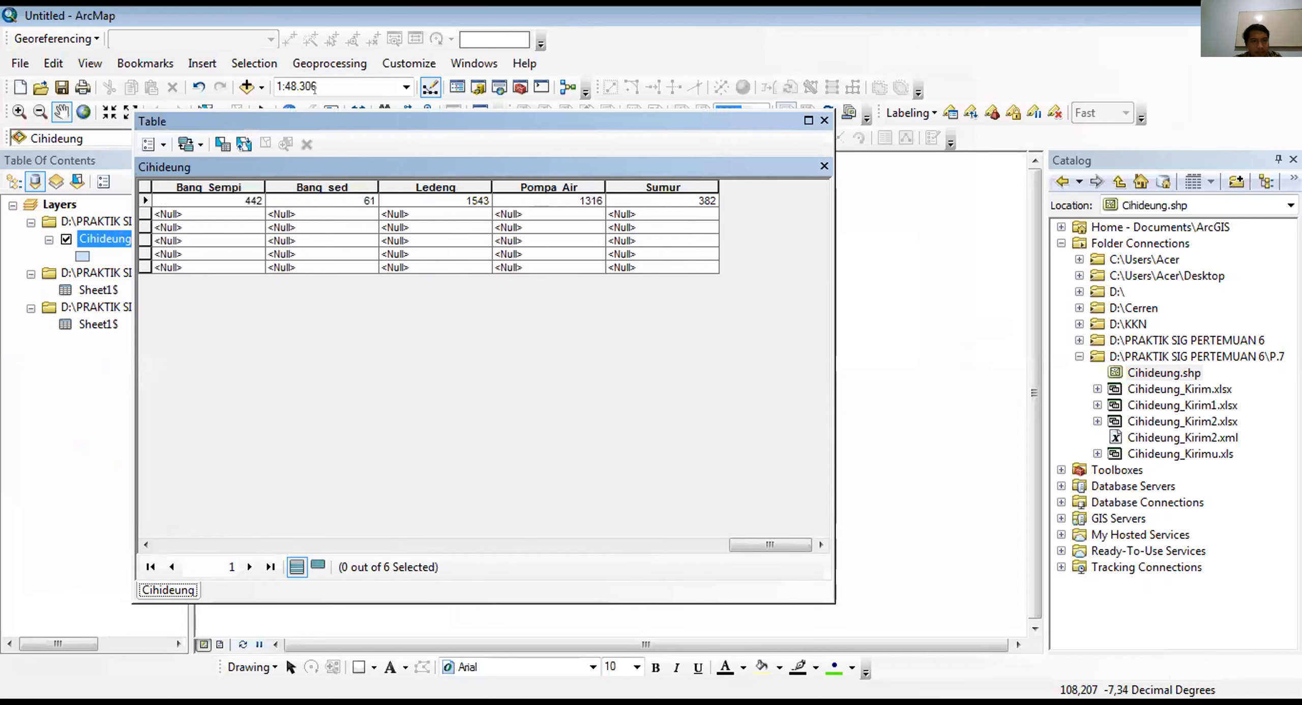
{"action": "key", "text": "alt+Tab"}
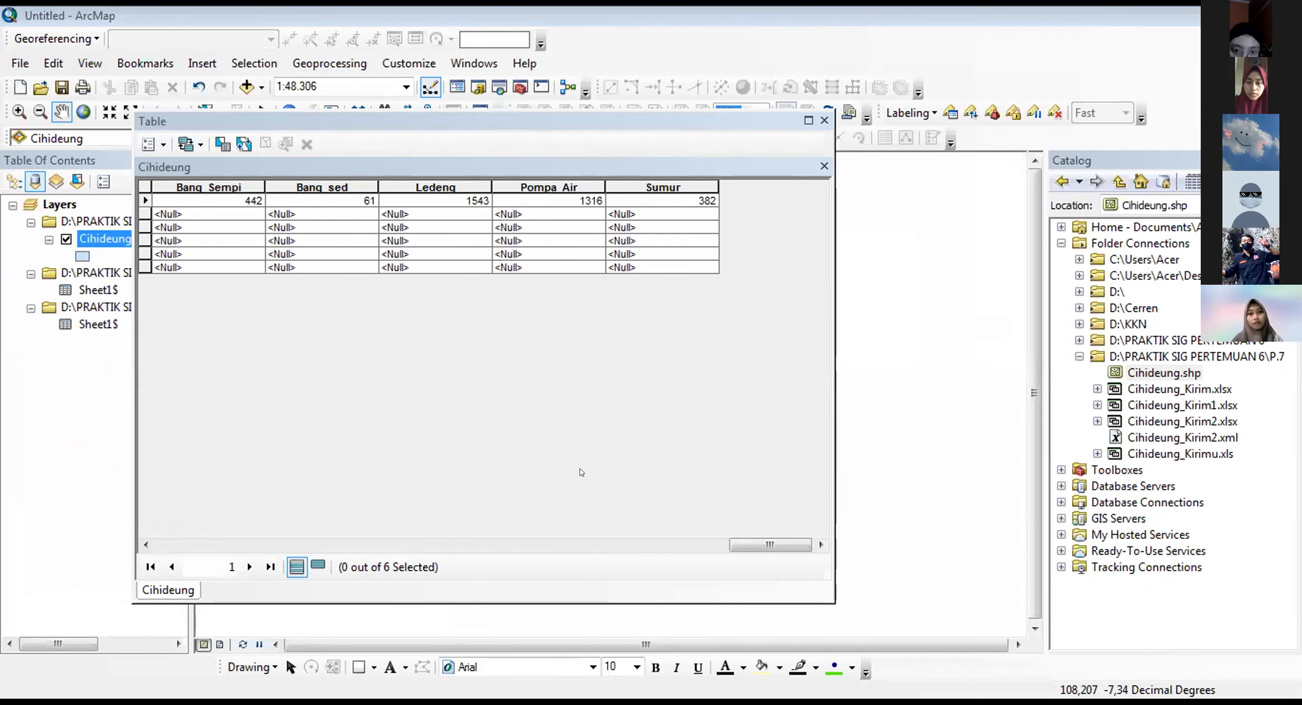
Step: Compare the joined Kelurahan/Desa and household columns with the village names under NAMOBJ in the Cihideung table
{"action": "left_click_drag", "start_coordinate": [734, 544], "coordinate": [627, 561]}
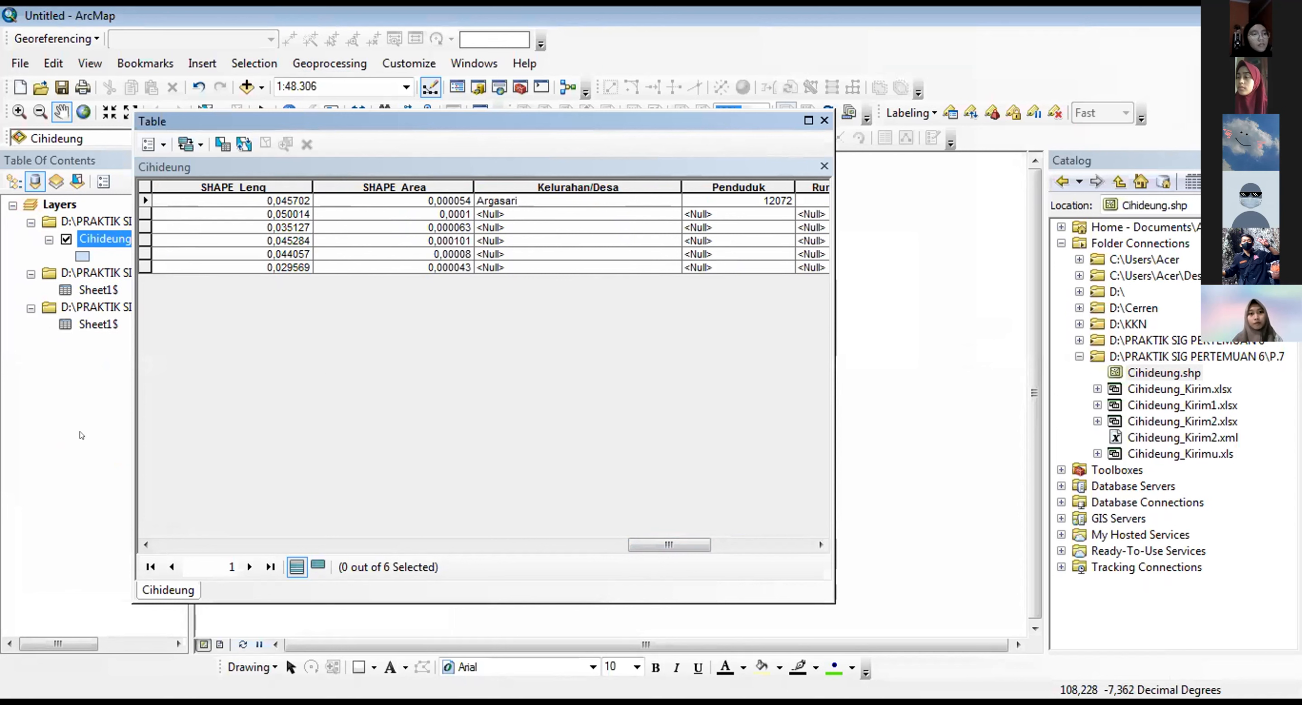
{"action": "scroll", "coordinate": [504, 256], "scroll_direction": "right", "scroll_amount": 5}
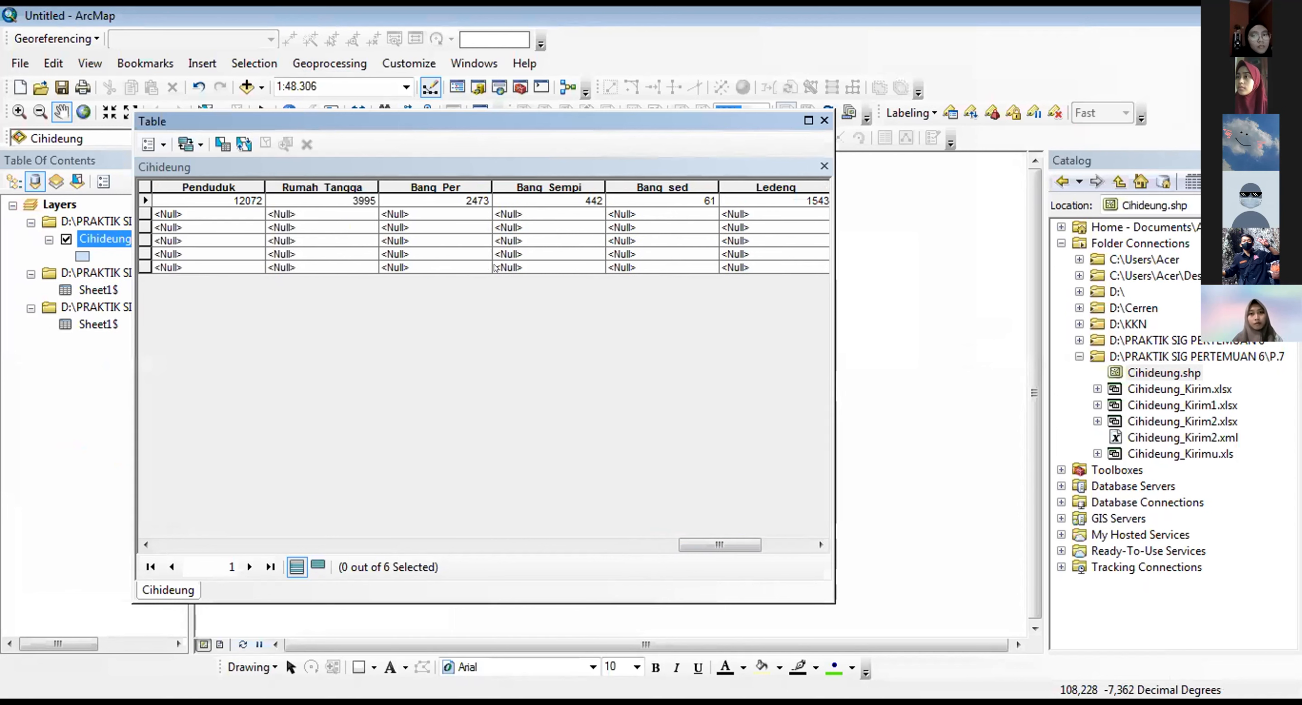
{"action": "scroll", "coordinate": [495, 264], "scroll_direction": "left", "scroll_amount": 8}
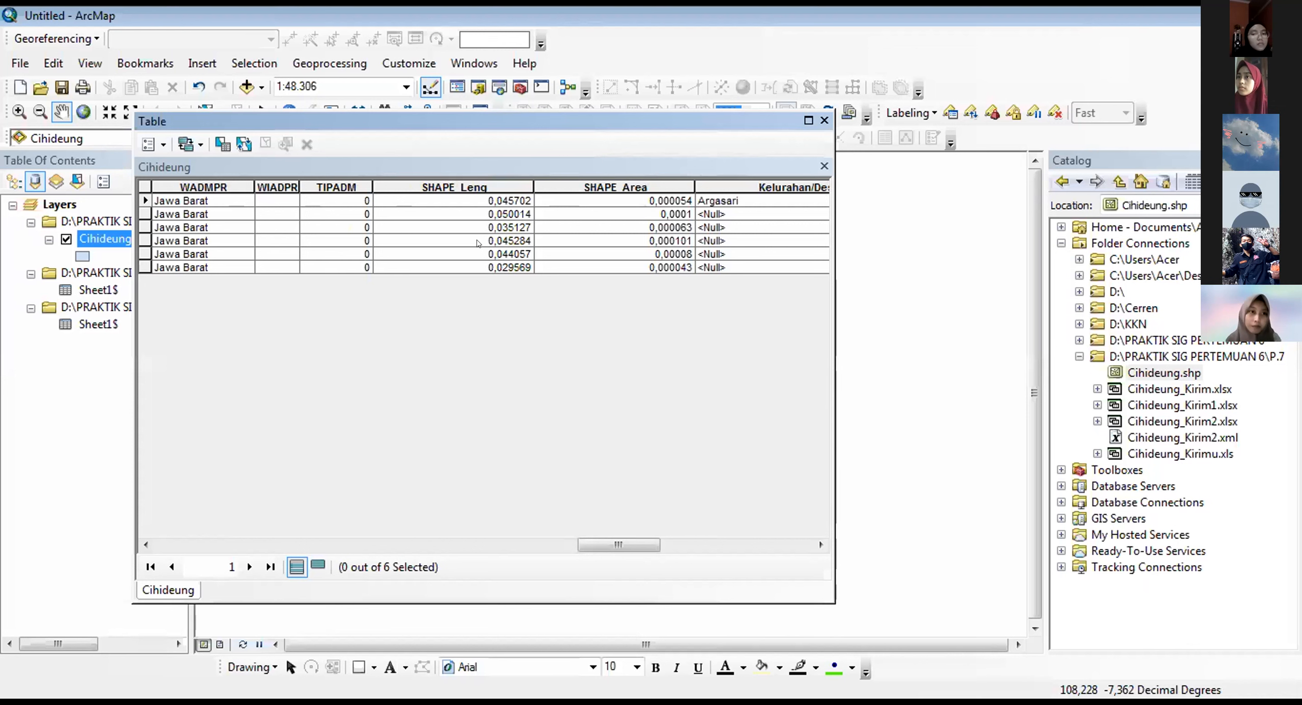
{"action": "scroll", "coordinate": [356, 224], "scroll_direction": "left", "scroll_amount": 3}
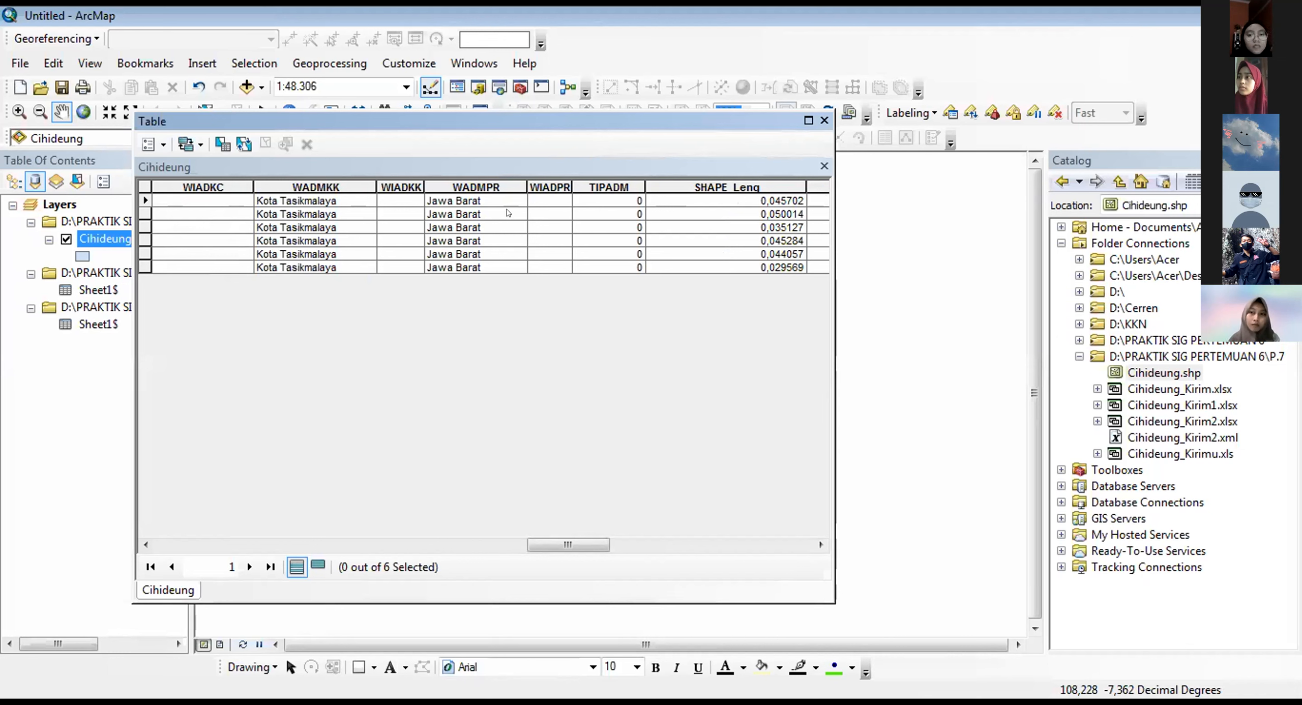
{"action": "scroll", "coordinate": [508, 214], "scroll_direction": "right", "scroll_amount": 3}
{"action": "scroll", "coordinate": [564, 243], "scroll_direction": "left", "scroll_amount": 3}
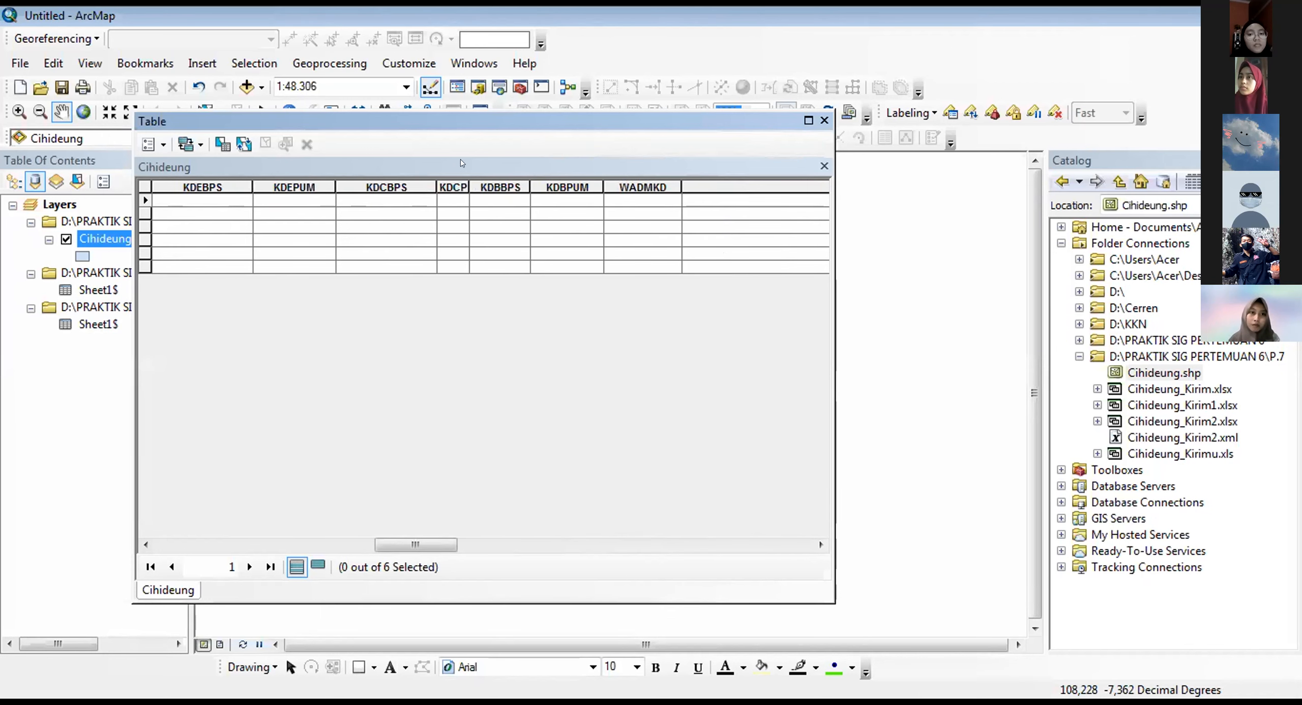
{"action": "scroll", "coordinate": [553, 265], "scroll_direction": "left", "scroll_amount": 1}
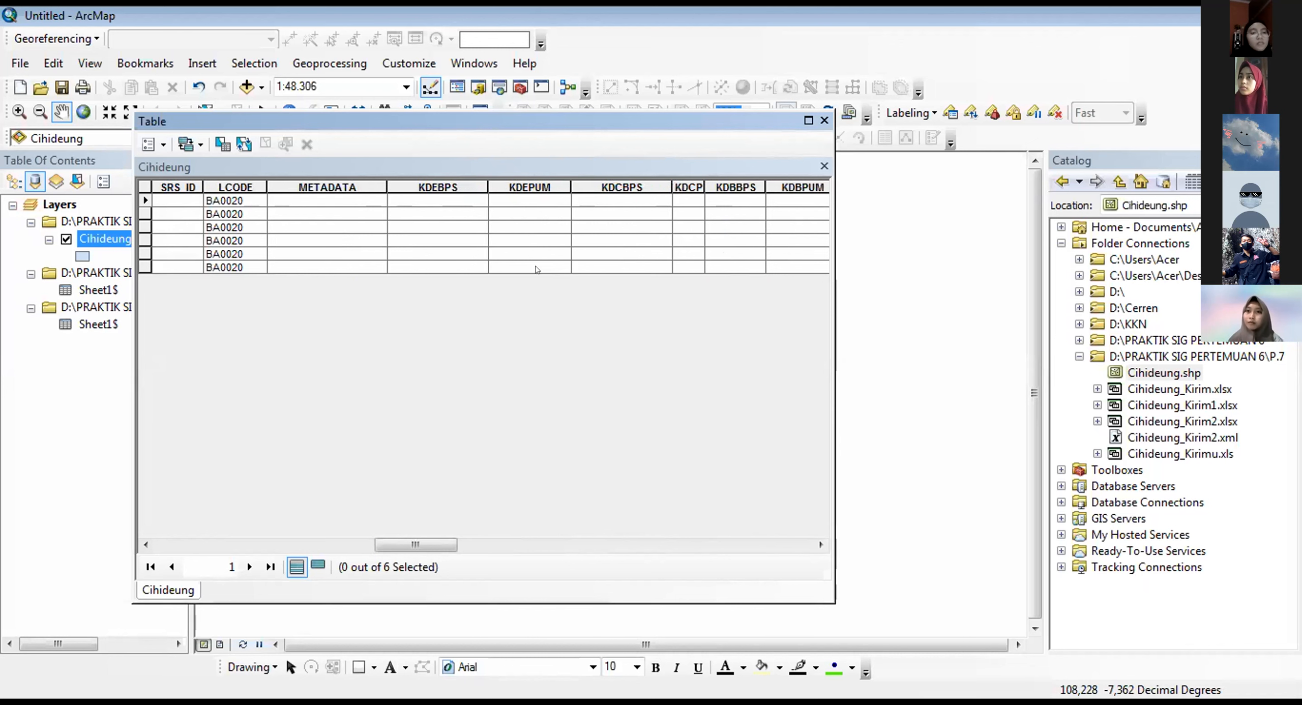
{"action": "scroll", "coordinate": [537, 270], "scroll_direction": "left", "scroll_amount": 3}
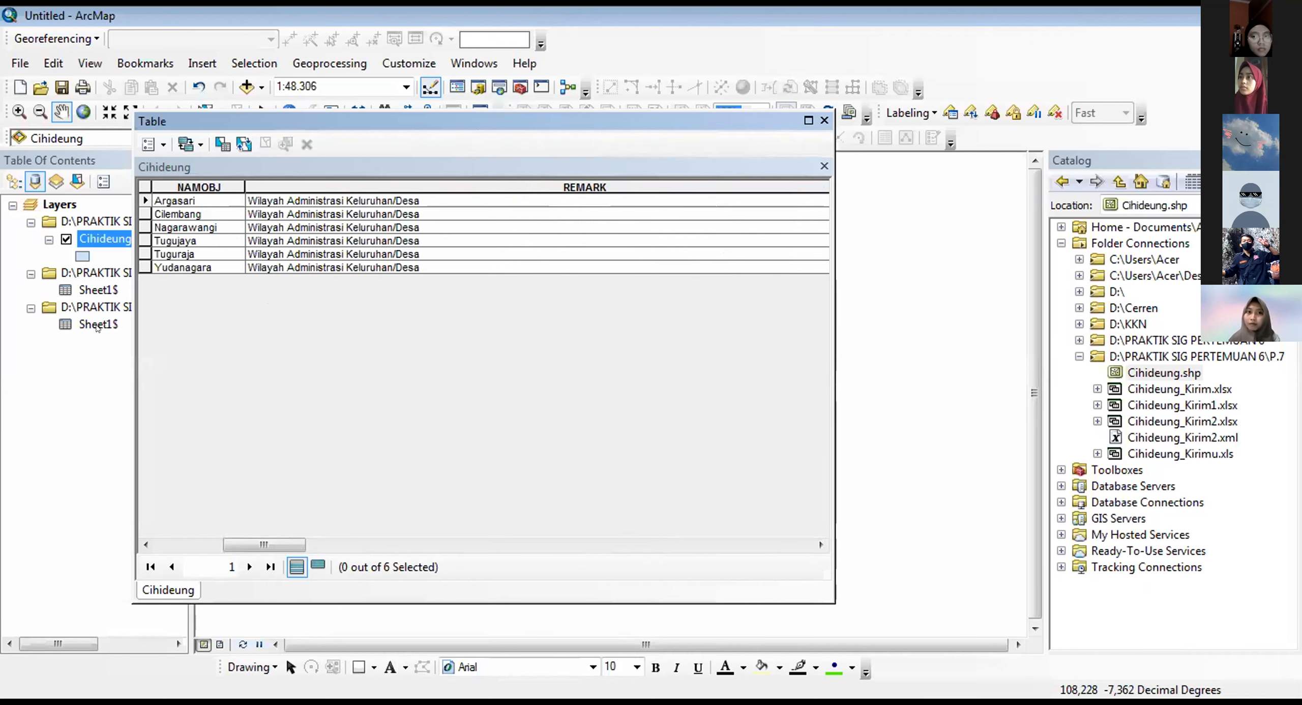
Step: Open the attribute table of the lower Sheet1$ and move the Table window clear of the layer list
{"action": "right_click", "coordinate": [110, 328]}
{"action": "right_click", "coordinate": [110, 326]}
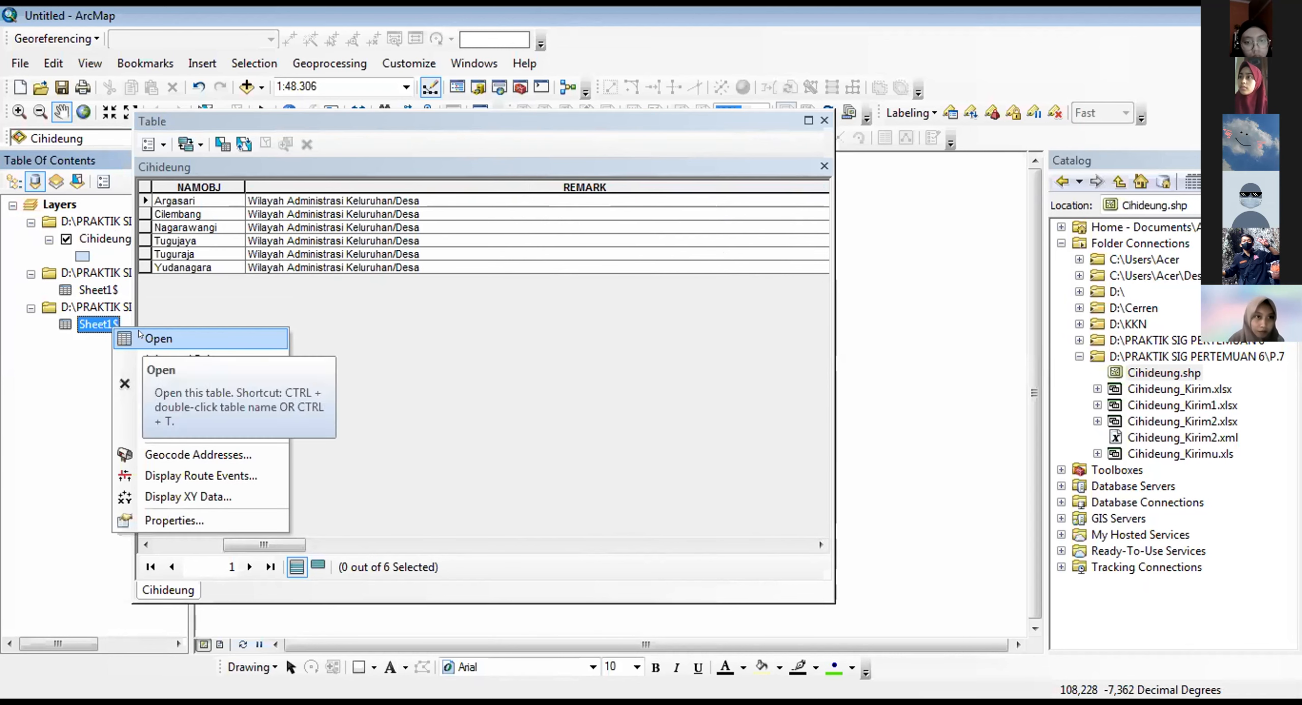
{"action": "left_click", "coordinate": [147, 338]}
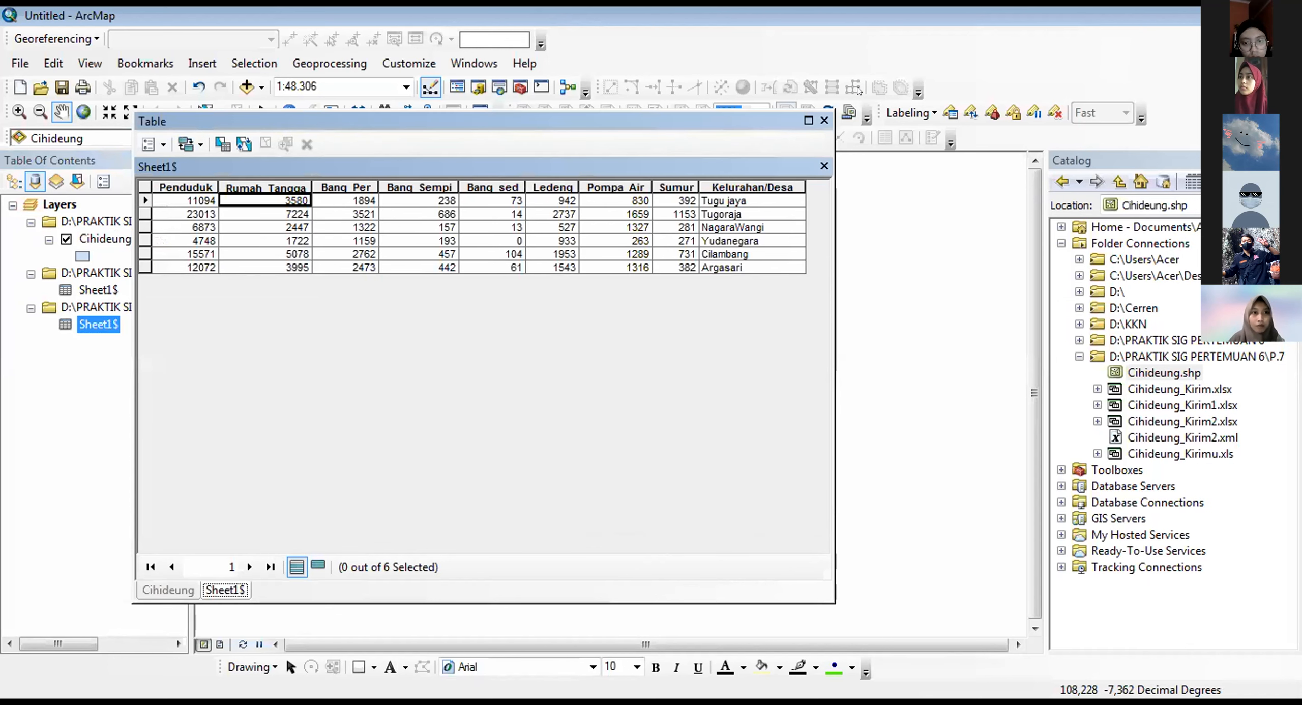
{"action": "left_click_drag", "start_coordinate": [240, 171], "coordinate": [415, 133]}
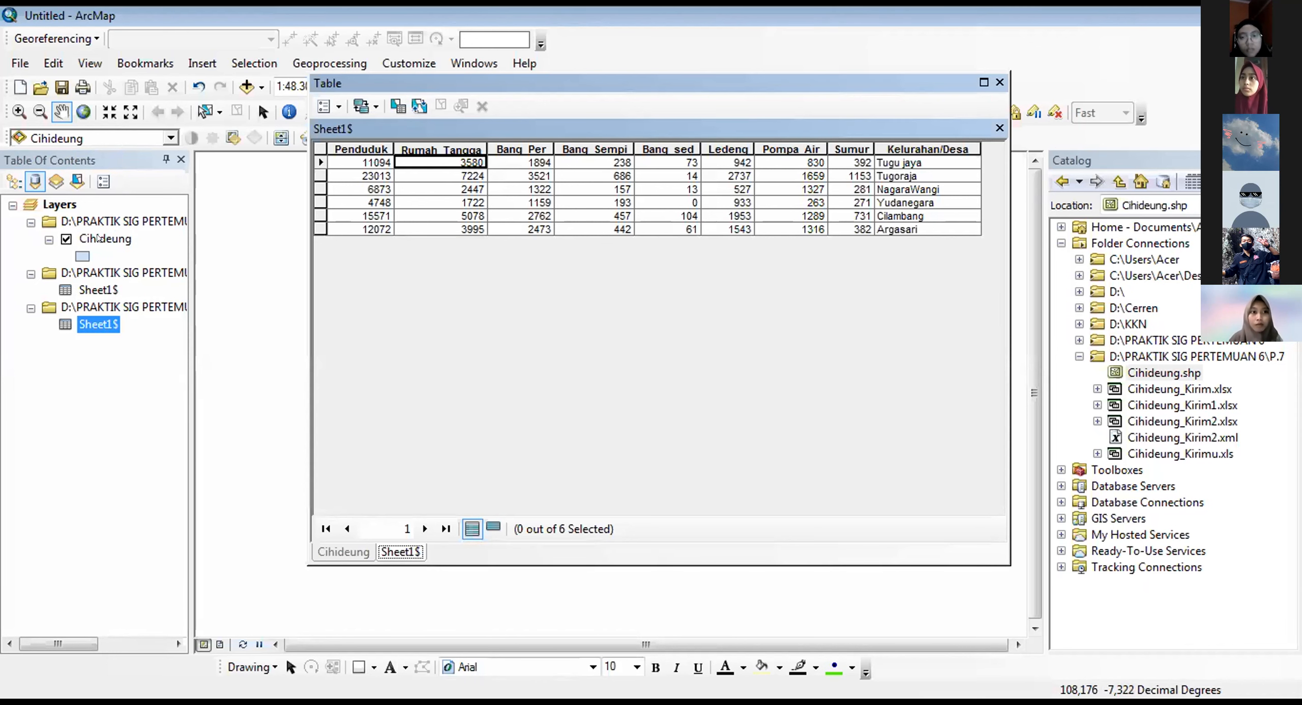
{"action": "left_click", "coordinate": [100, 238]}
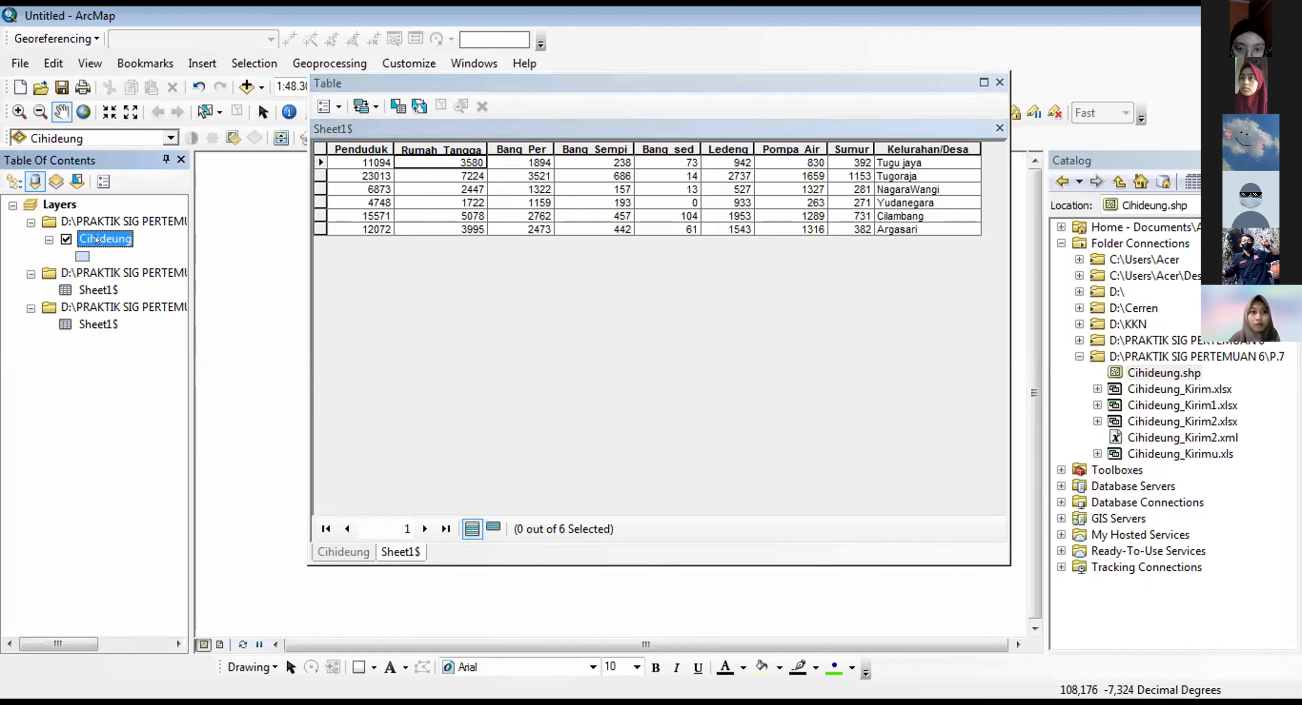
{"action": "right_click", "coordinate": [96, 240]}
{"action": "left_click", "coordinate": [98, 290]}
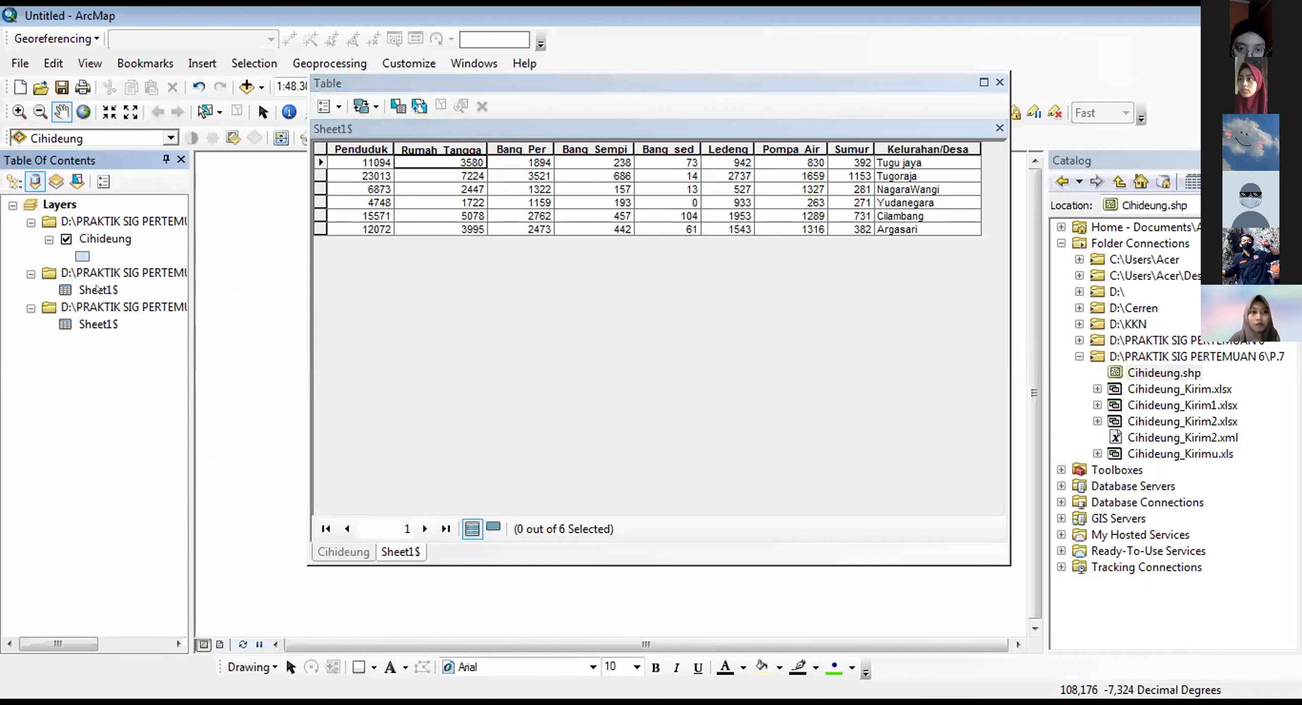
{"action": "left_click", "coordinate": [98, 288]}
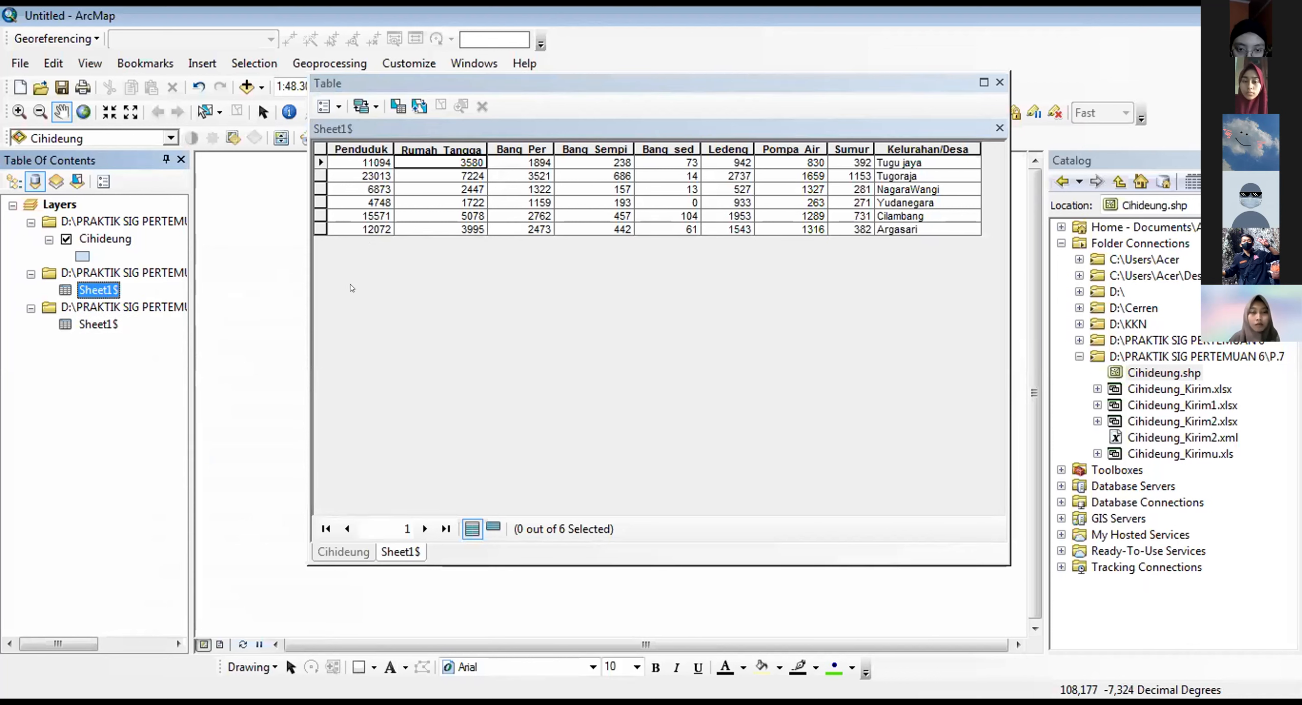
{"action": "left_click", "coordinate": [142, 349]}
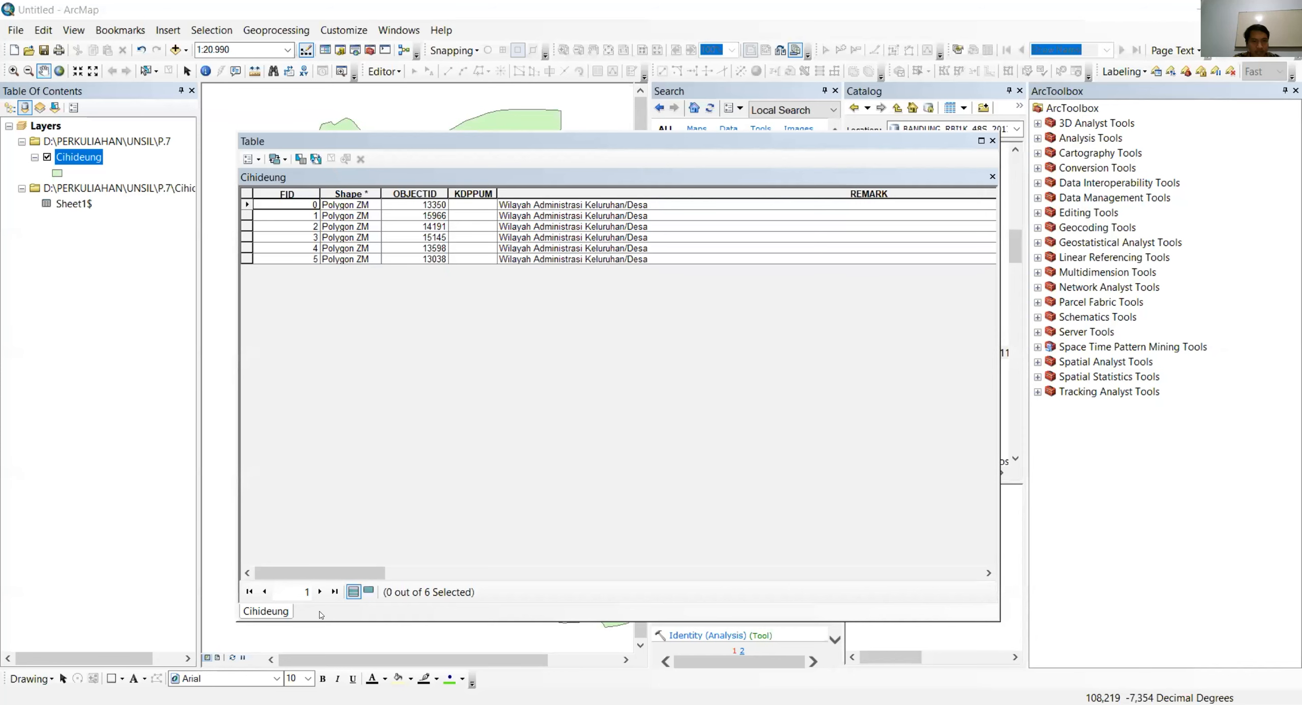
Step: Place the Sheet1$ table side by side with the Cihideung table and compare Kelurahan/Desa with the Cihideung attribute columns
{"action": "left_click", "coordinate": [266, 611]}
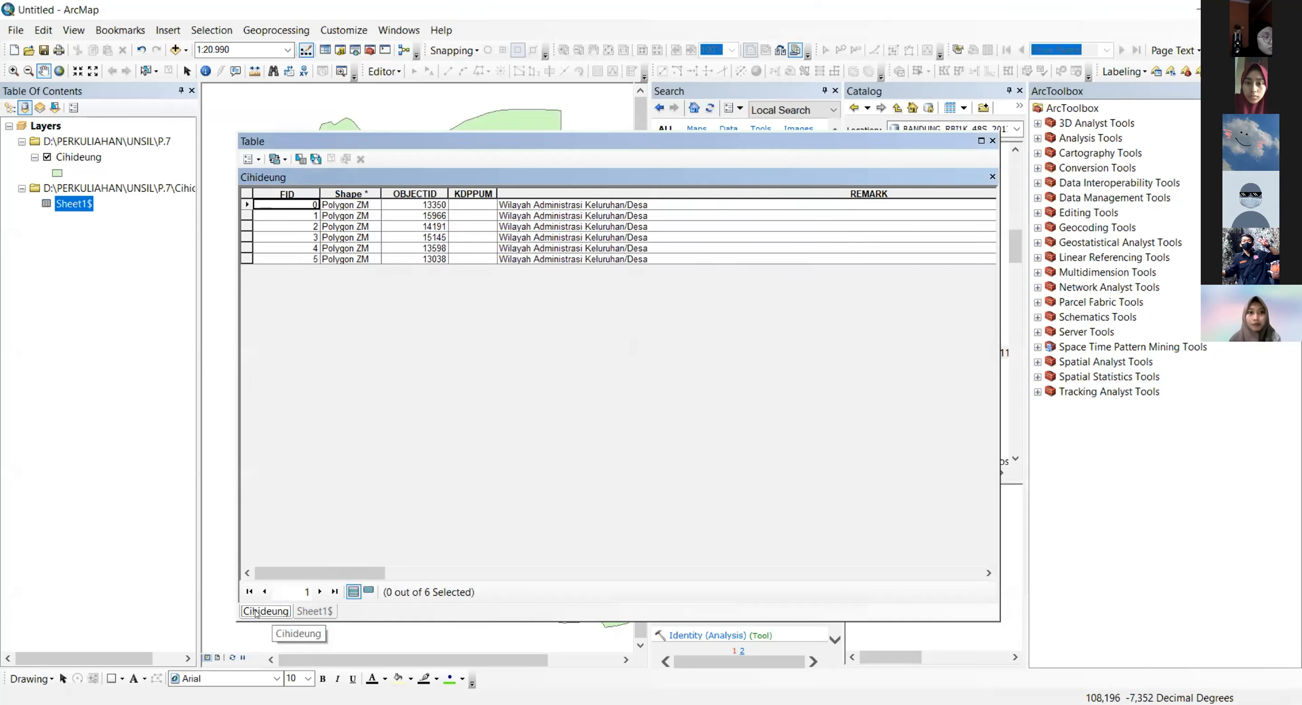
{"action": "left_click", "coordinate": [316, 612]}
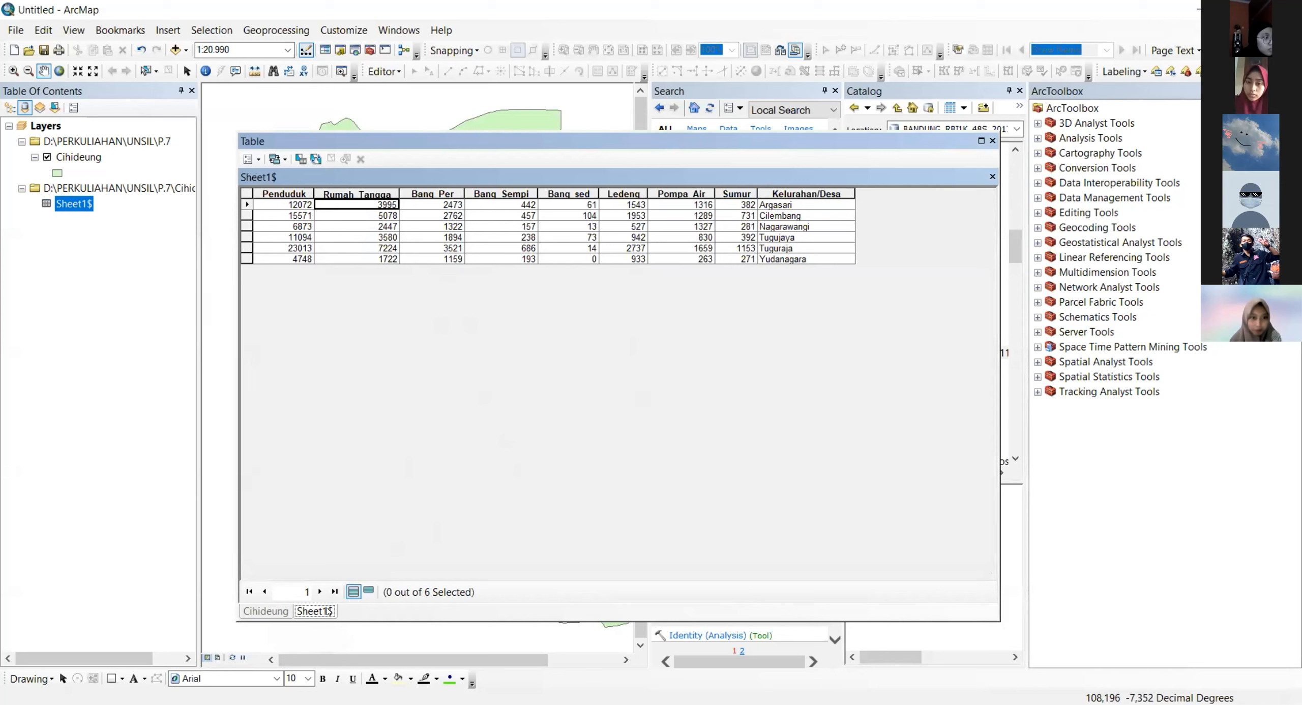
{"action": "left_click_drag", "start_coordinate": [637, 420], "coordinate": [624, 418]}
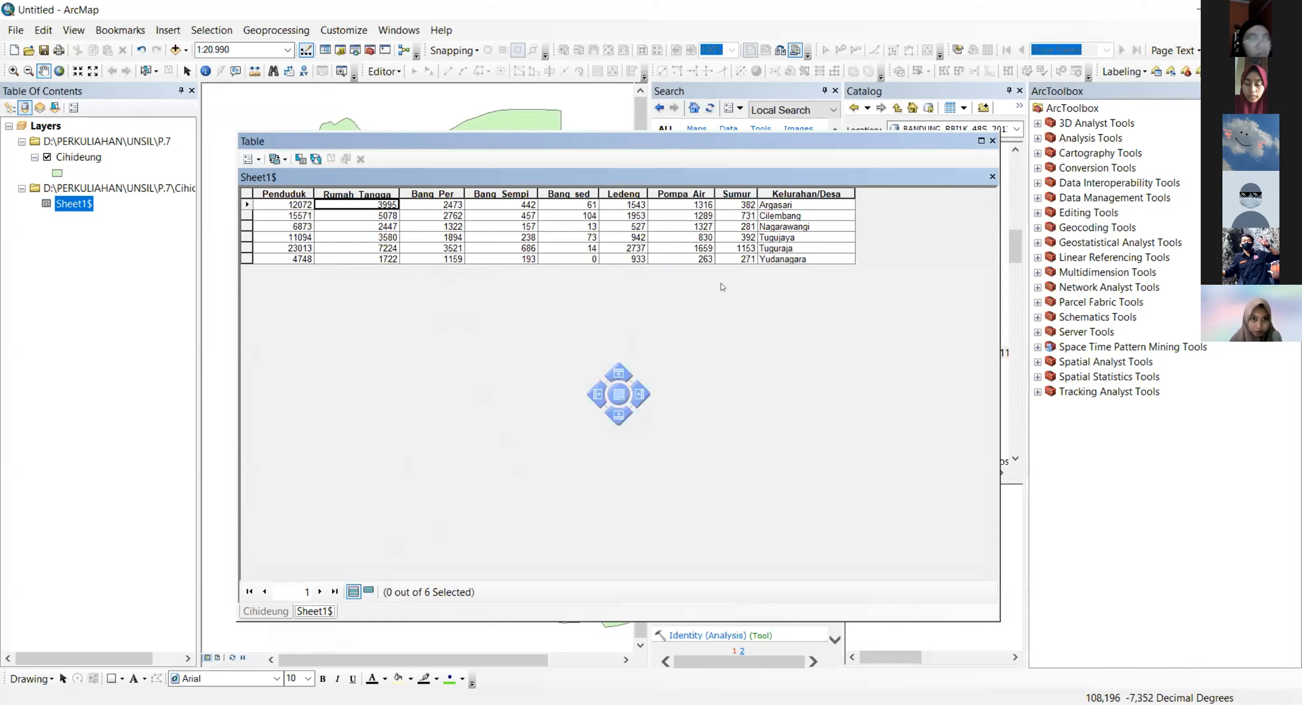
{"action": "left_click_drag", "start_coordinate": [721, 284], "coordinate": [639, 394]}
{"action": "left_click_drag", "start_coordinate": [724, 573], "coordinate": [863, 571]}
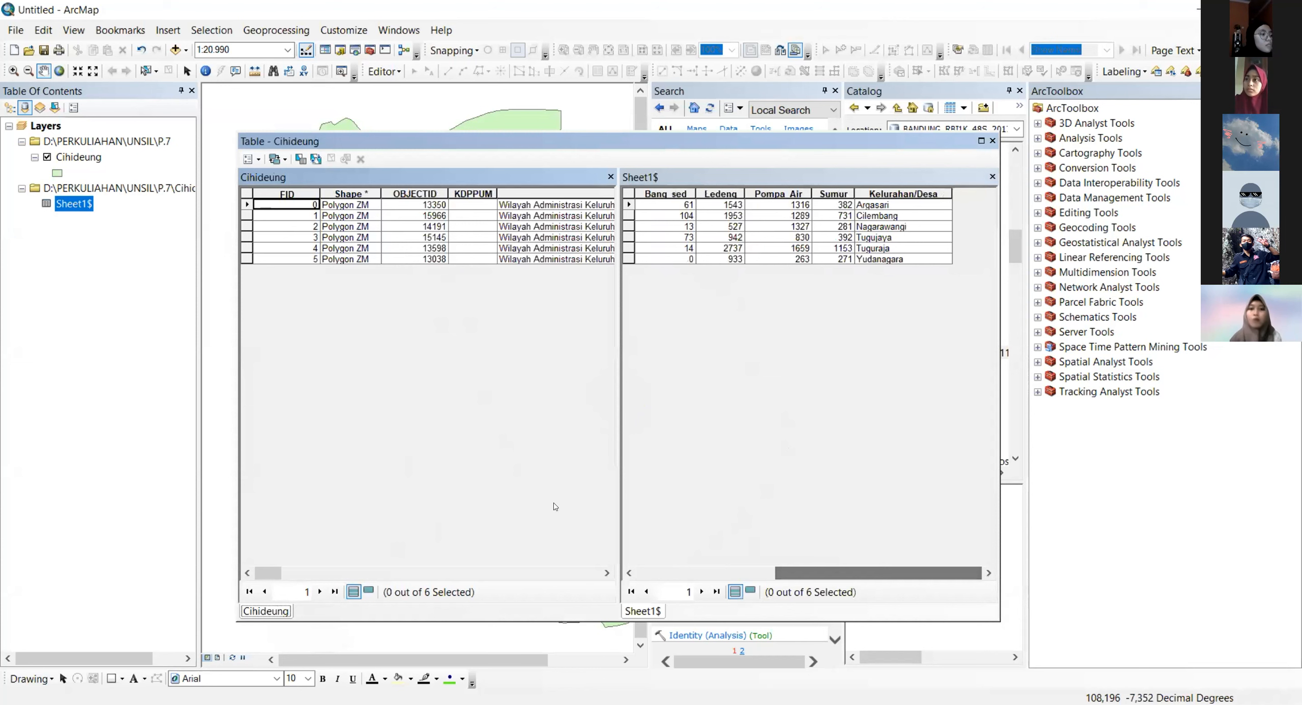
{"action": "left_click_drag", "start_coordinate": [268, 573], "coordinate": [517, 558]}
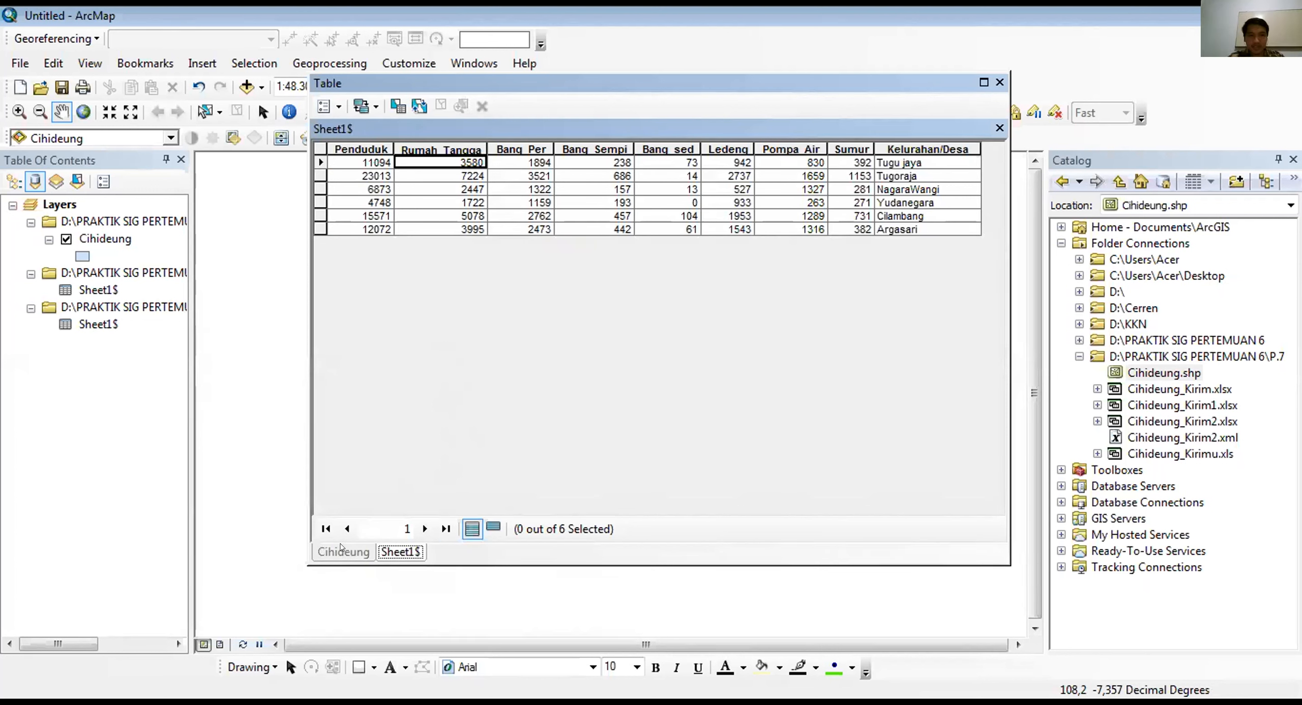
Step: Stack the Sheet1$ table above the joined Cihideung table and compare the Kelurahan/Desa spellings with the NAMOBJ village names
{"action": "left_click", "coordinate": [343, 553]}
{"action": "left_click_drag", "start_coordinate": [398, 544], "coordinate": [658, 311]}
{"action": "scroll", "coordinate": [631, 422], "scroll_direction": "right", "scroll_amount": 10}
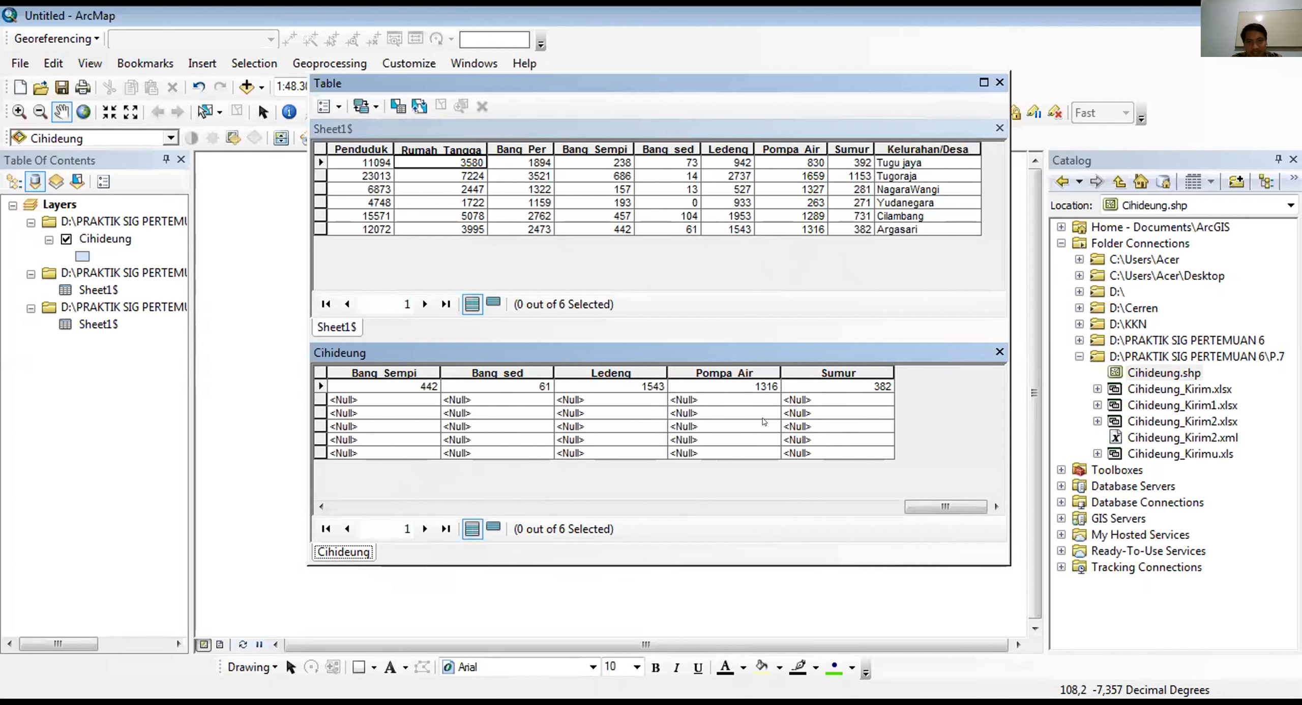
{"action": "scroll", "coordinate": [762, 421], "scroll_direction": "left", "scroll_amount": 3}
{"action": "scroll", "coordinate": [702, 428], "scroll_direction": "left", "scroll_amount": 5}
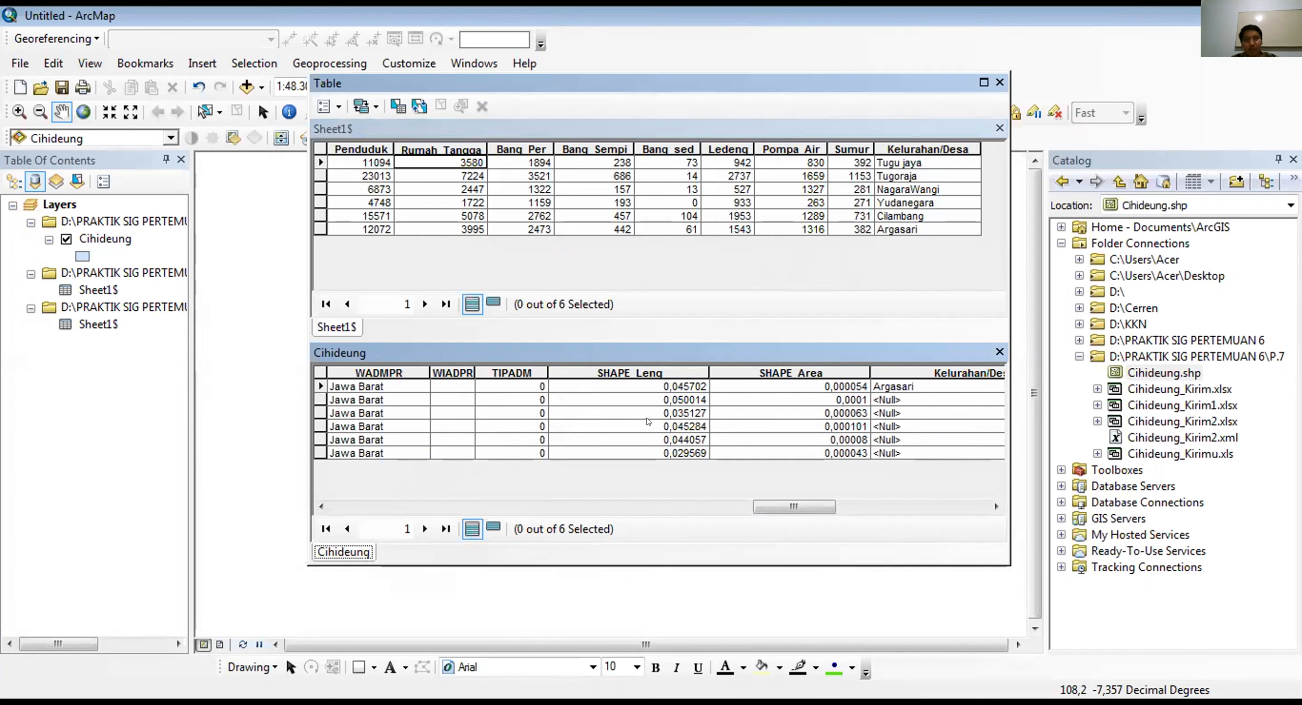
{"action": "scroll", "coordinate": [647, 422], "scroll_direction": "left", "scroll_amount": 4}
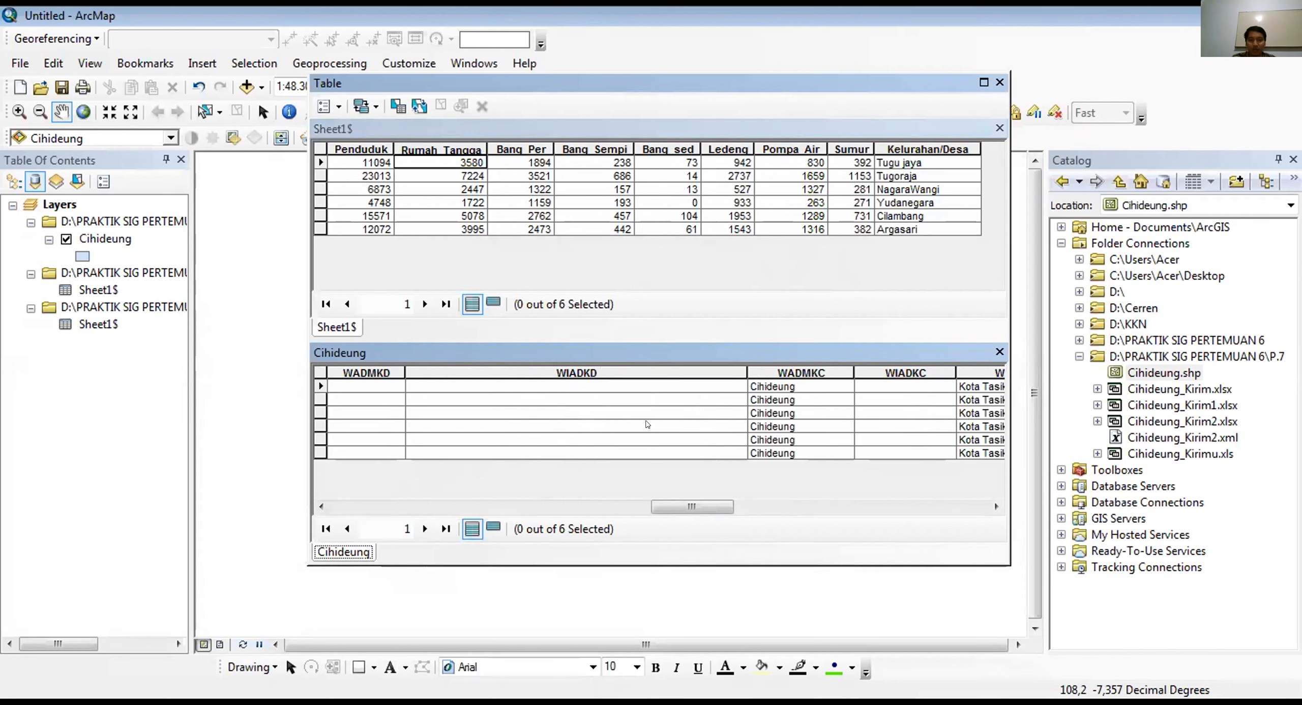
{"action": "scroll", "coordinate": [647, 423], "scroll_direction": "left", "scroll_amount": 6}
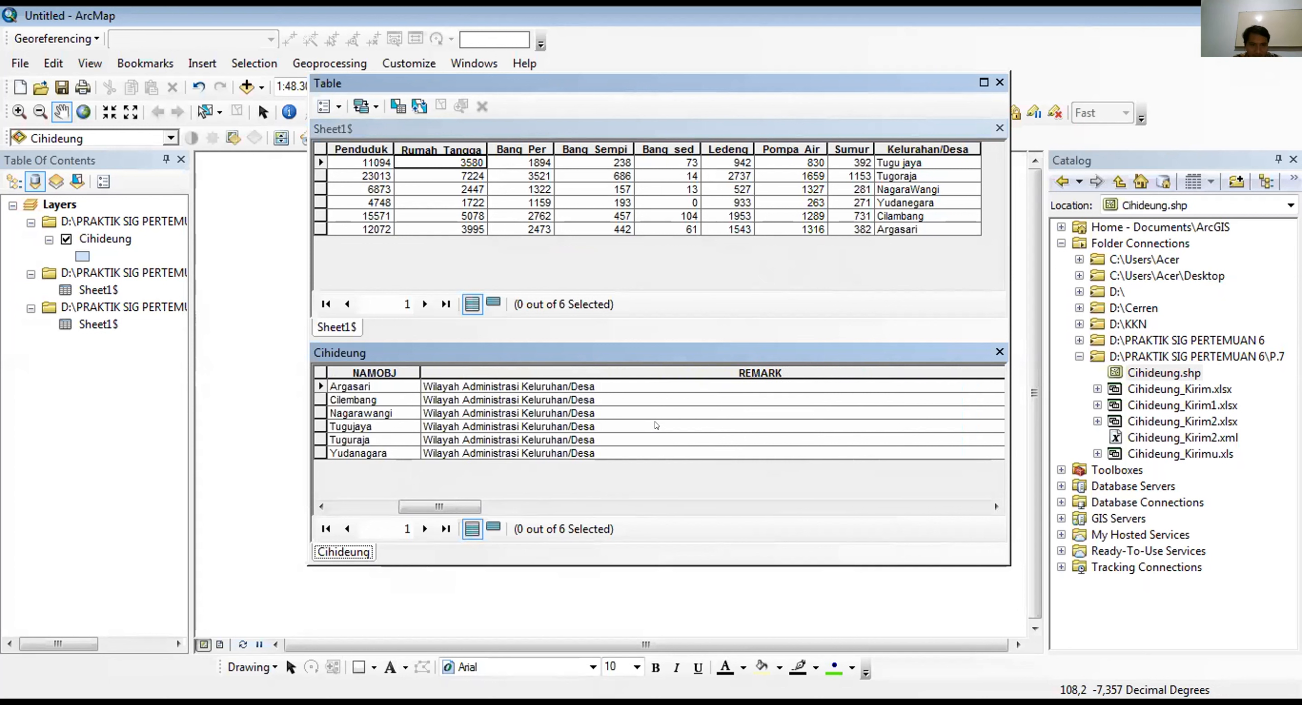
{"action": "scroll", "coordinate": [655, 425], "scroll_direction": "left", "scroll_amount": 3}
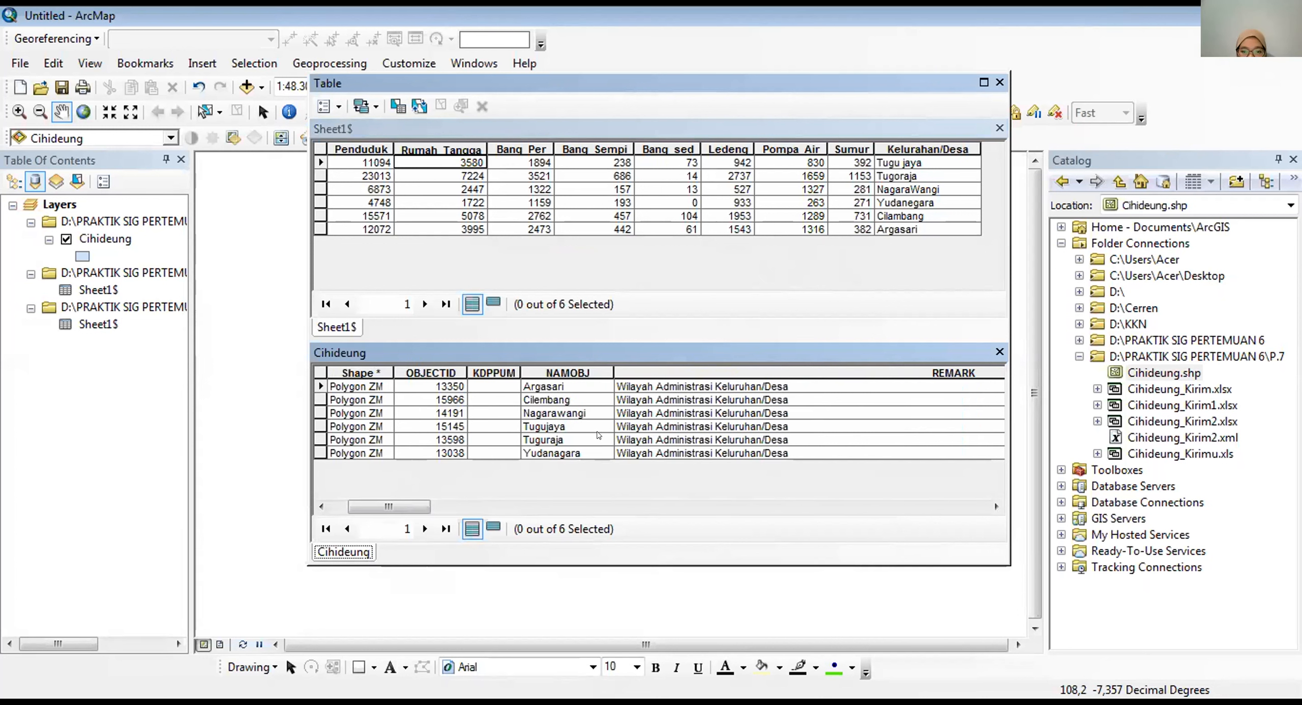